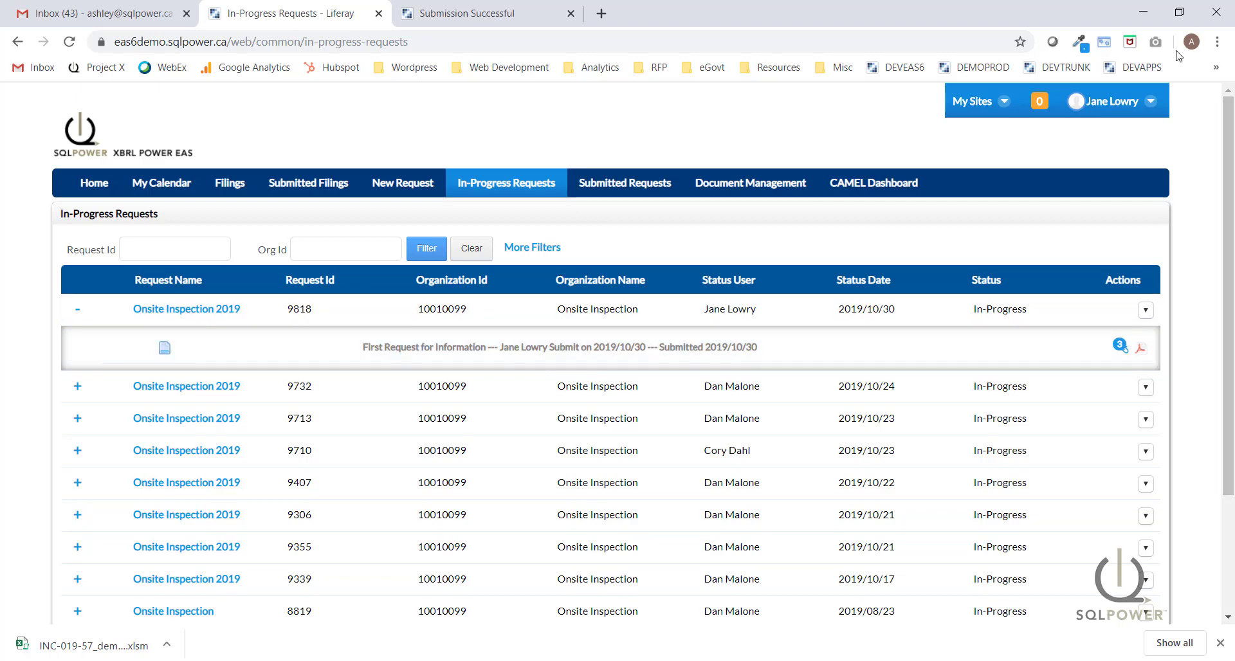
Open the signed-in user's account menu.
{"action": "left_click", "coordinate": [1150, 101]}
Sign out, then sign back in using the Investigation Lead analyst's email and password.
{"action": "left_click", "coordinate": [1090, 175]}
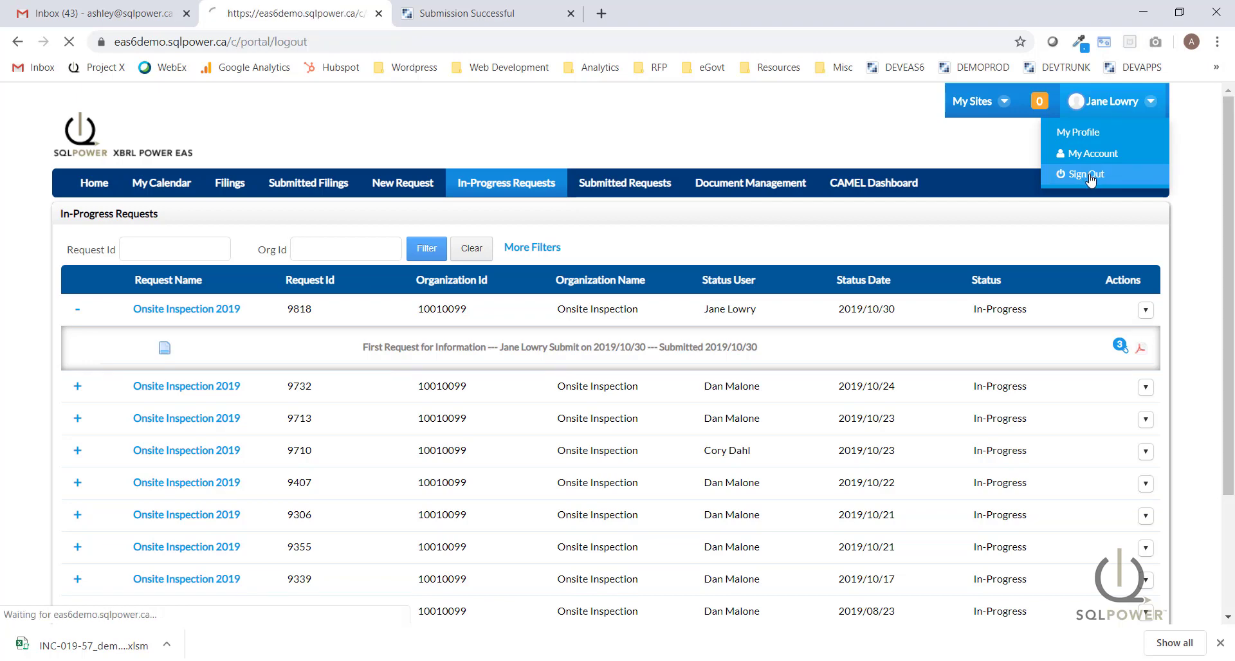
{"action": "left_click", "coordinate": [159, 280]}
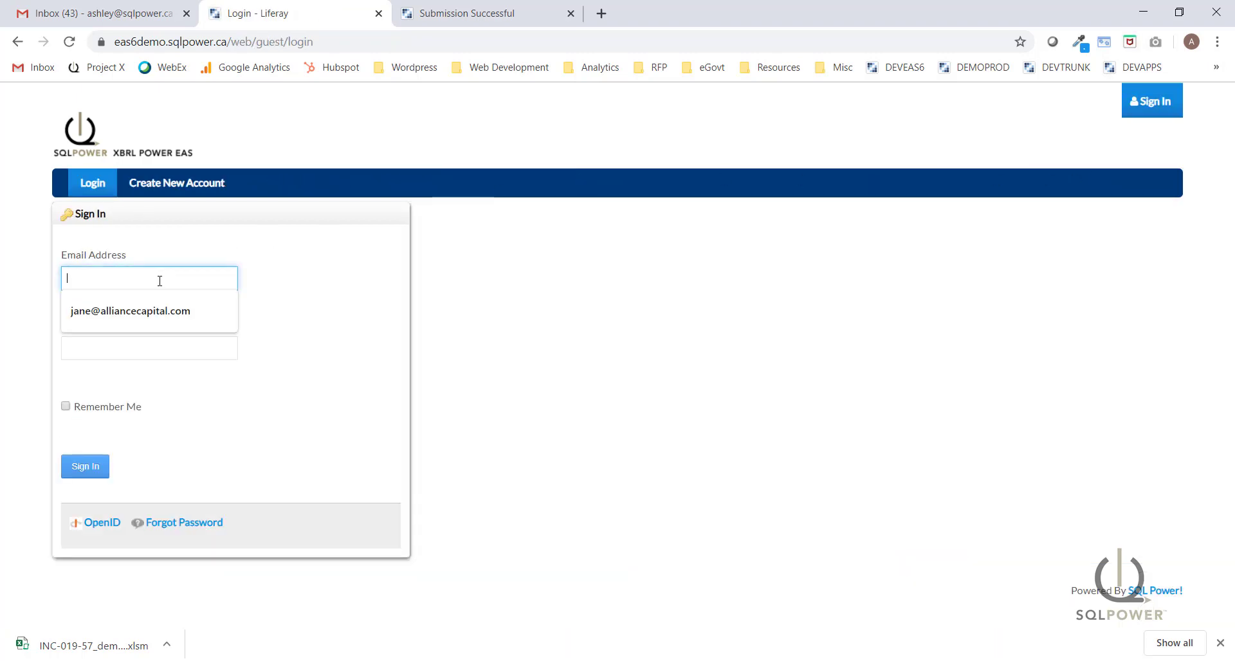
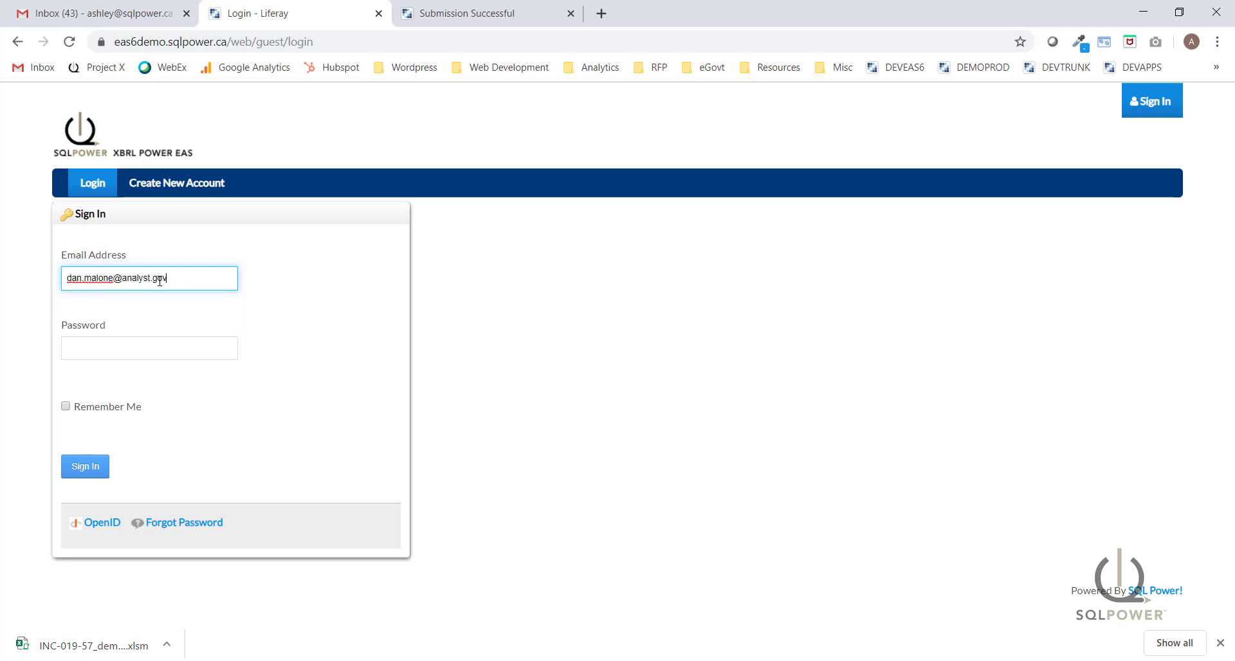
{"action": "key", "text": "Tab"}
{"action": "type", "text": "test"}
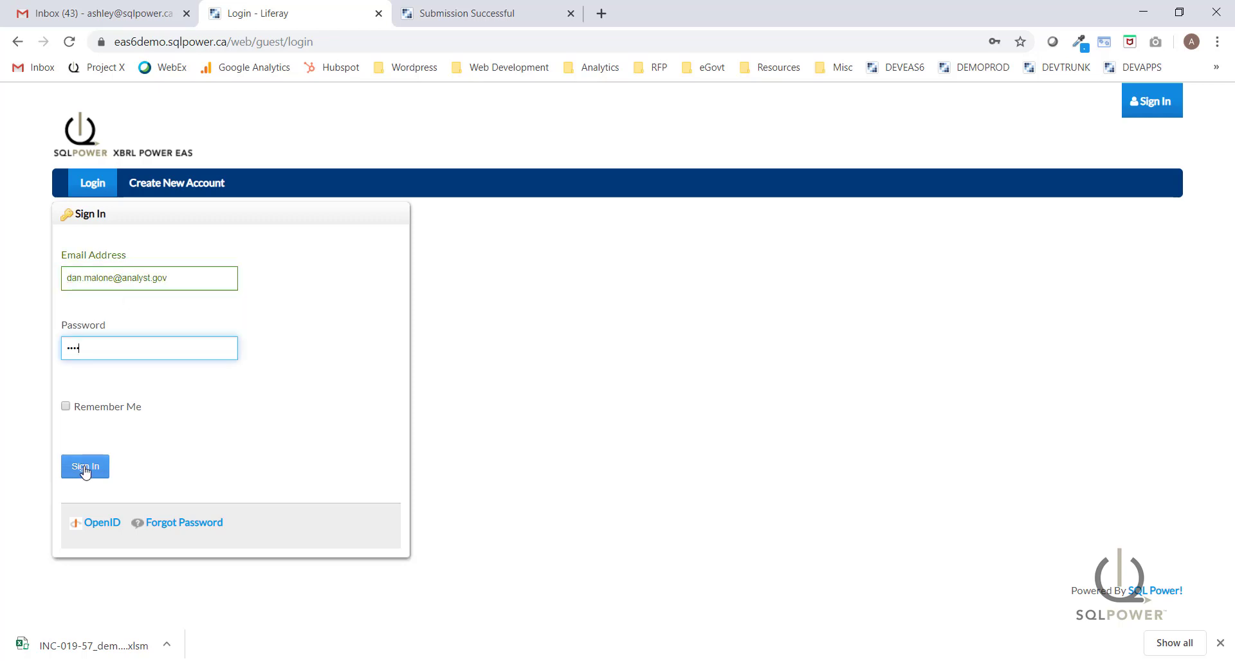
{"action": "left_click", "coordinate": [85, 468]}
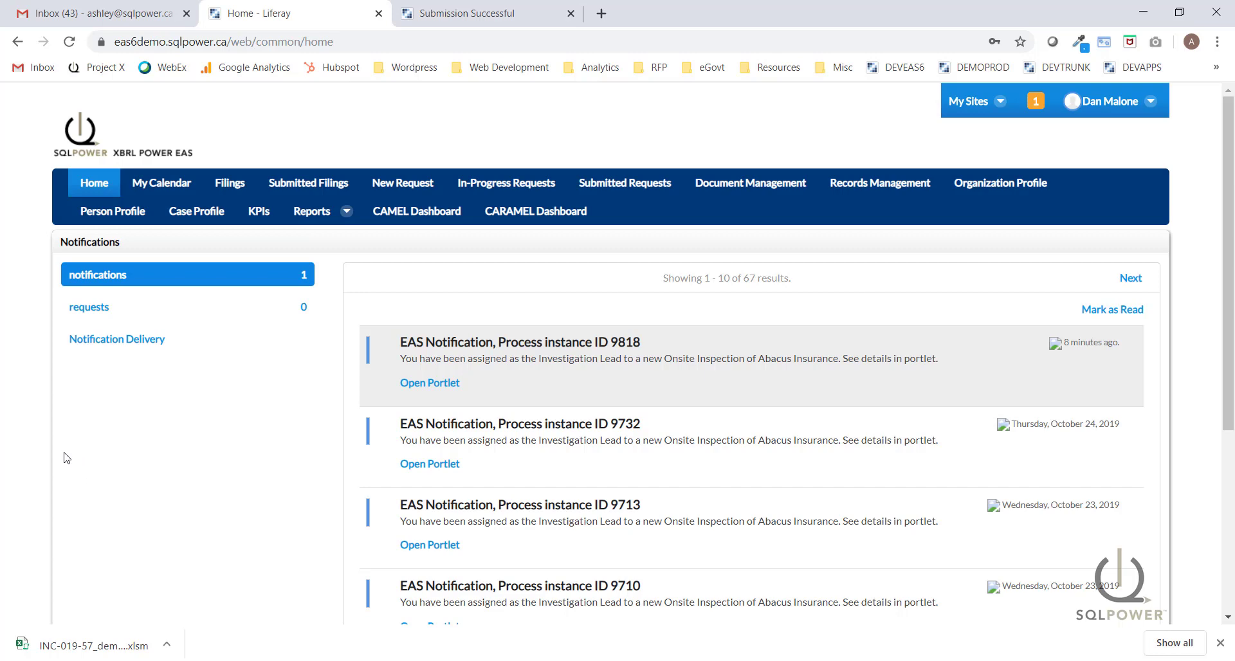
Expand request 9818 under In-Progress Requests and review its Inspection Memo.
{"action": "left_click", "coordinate": [514, 186]}
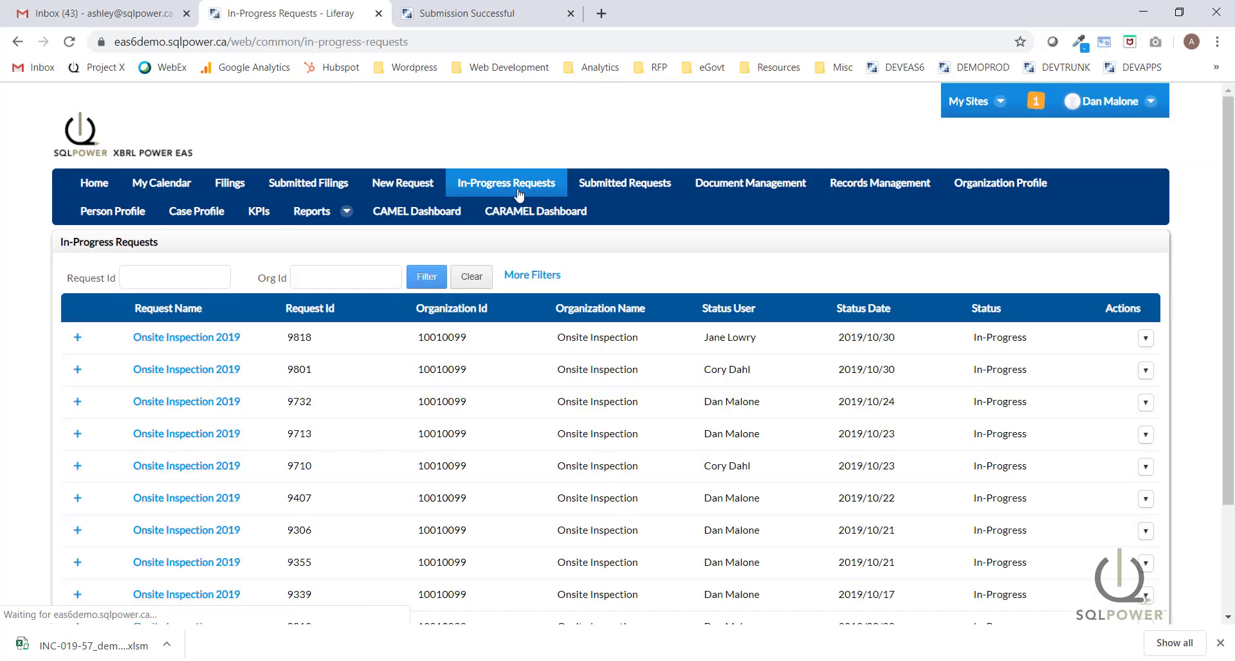
{"action": "left_click", "coordinate": [77, 339]}
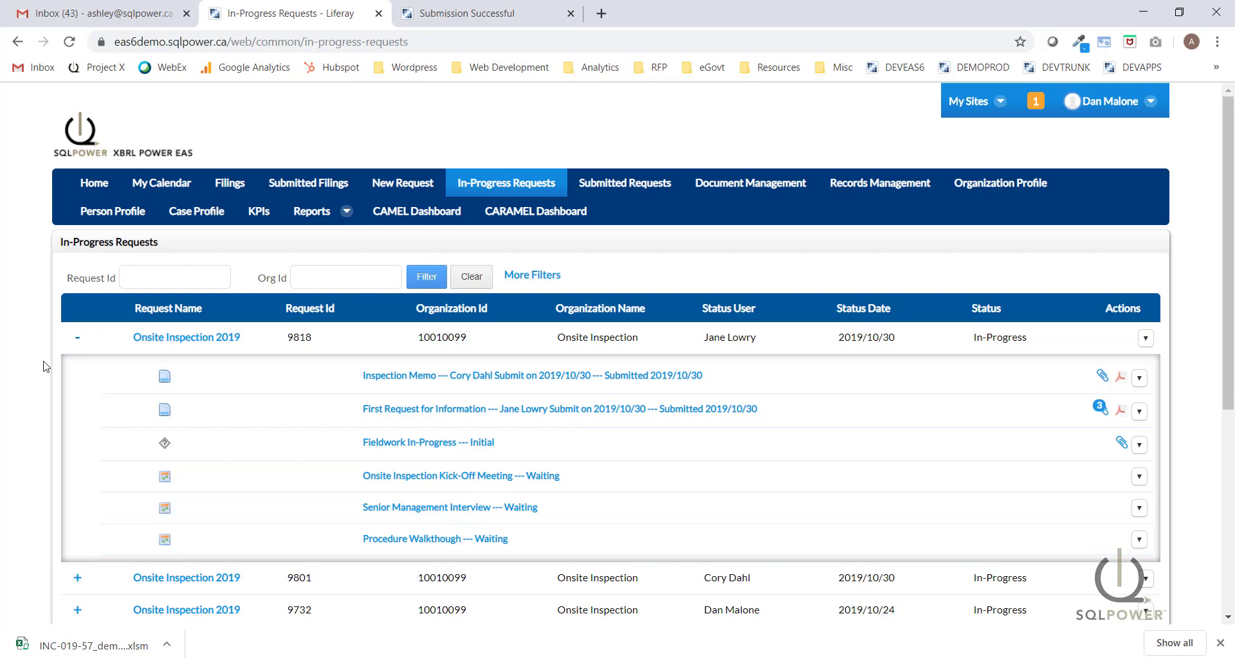
{"action": "scroll", "coordinate": [643, 355], "scroll_direction": "down", "scroll_amount": 2}
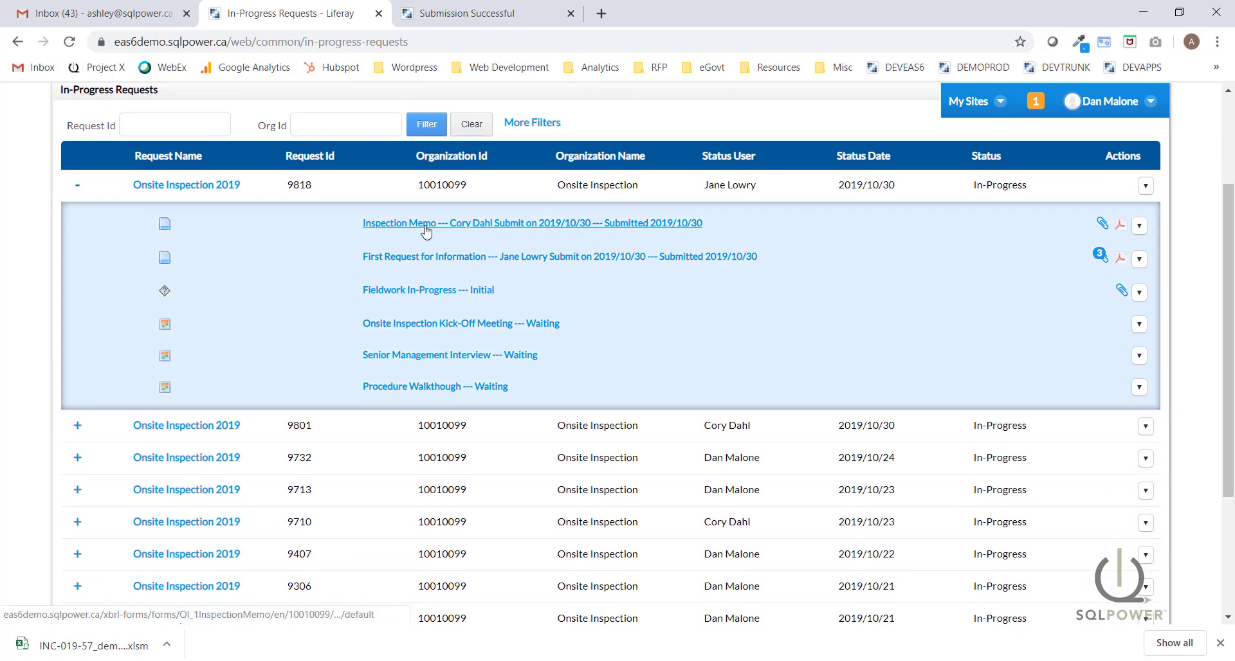
{"action": "left_click", "coordinate": [424, 231]}
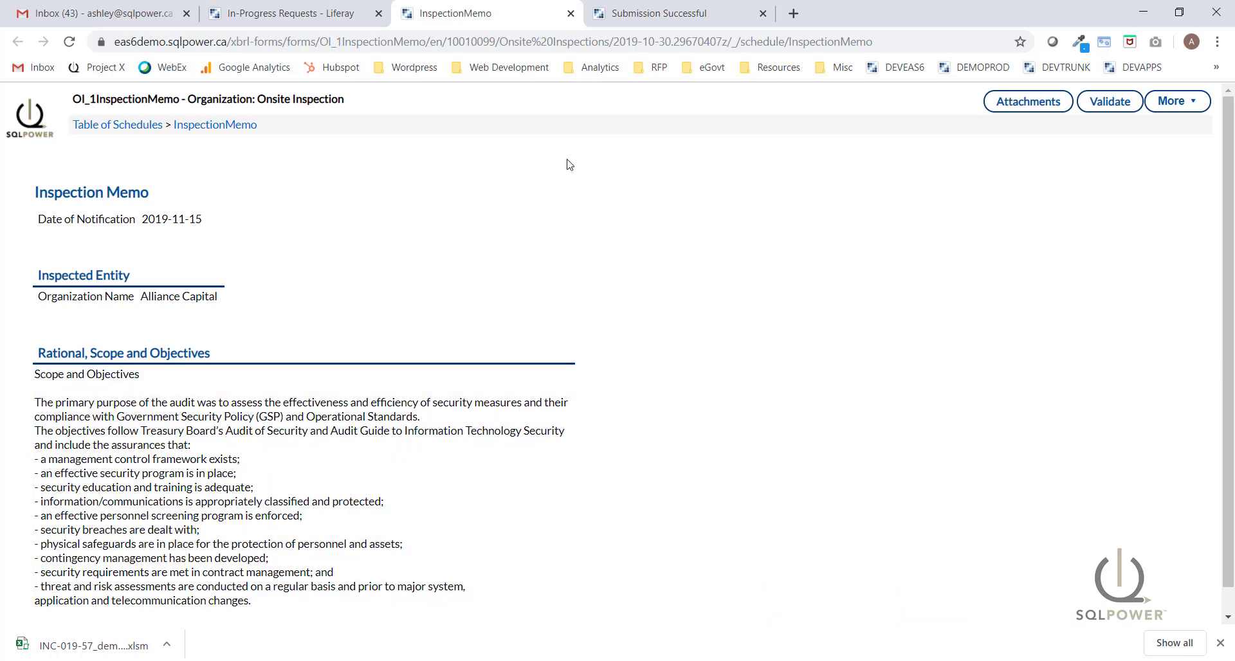
{"action": "left_click", "coordinate": [568, 14]}
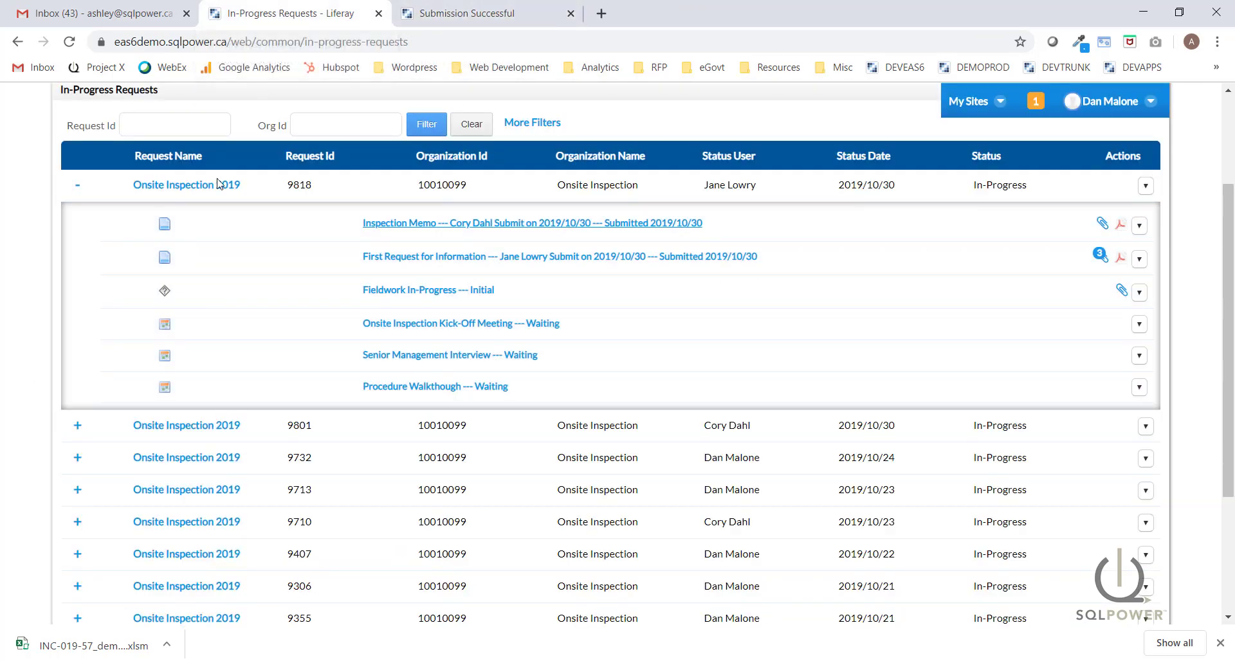
Review the First Request for Information (Pre-Inspection Form), then close it.
{"action": "left_click", "coordinate": [459, 257]}
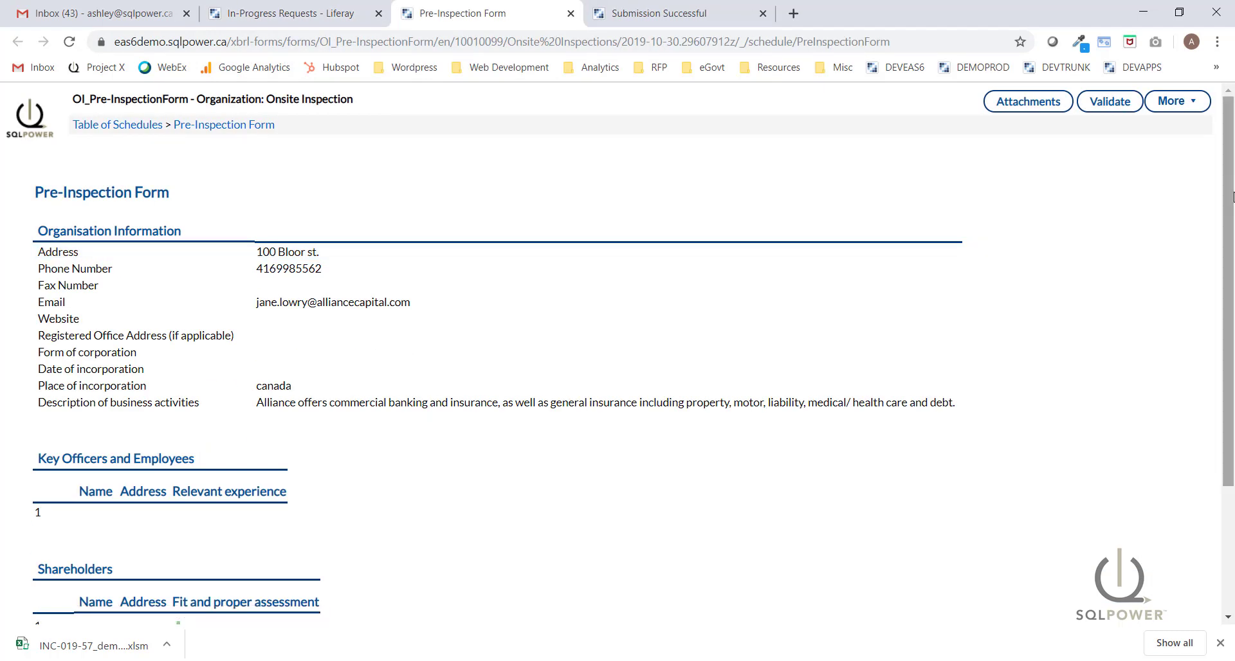
{"action": "mouse_move", "coordinate": [1229, 178]}
{"action": "left_mouse_down"}
{"action": "mouse_move", "coordinate": [1232, 273]}
{"action": "mouse_move", "coordinate": [1232, 165]}
{"action": "left_mouse_up"}
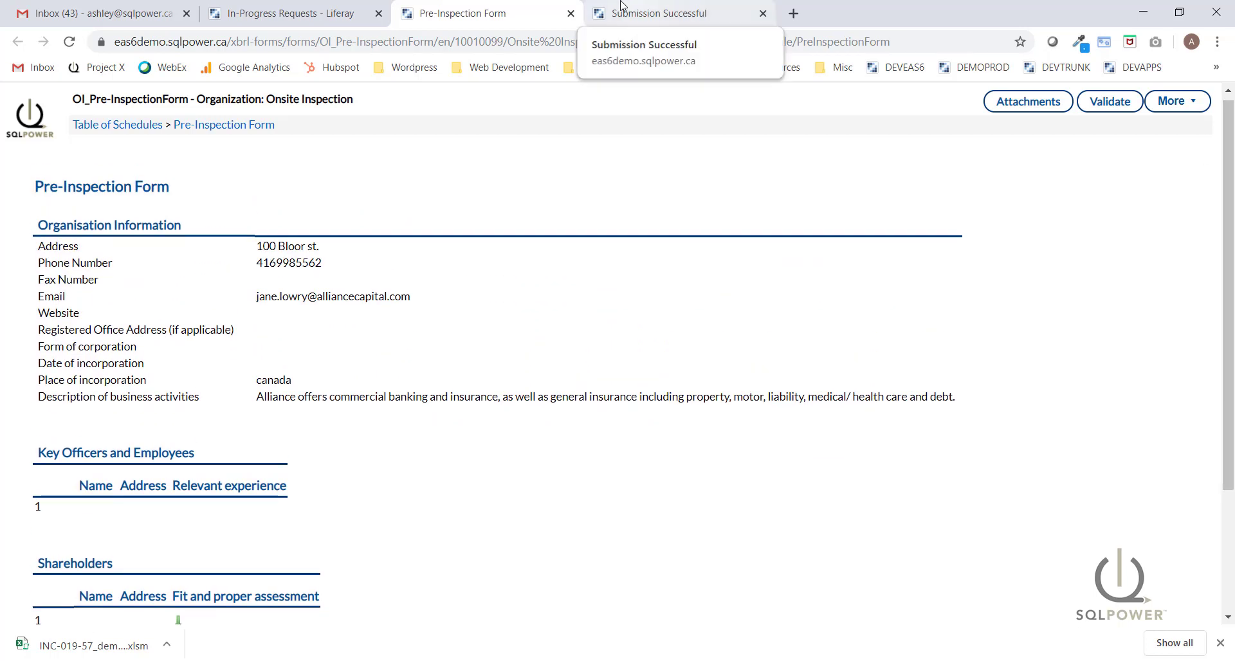
{"action": "left_click", "coordinate": [569, 14]}
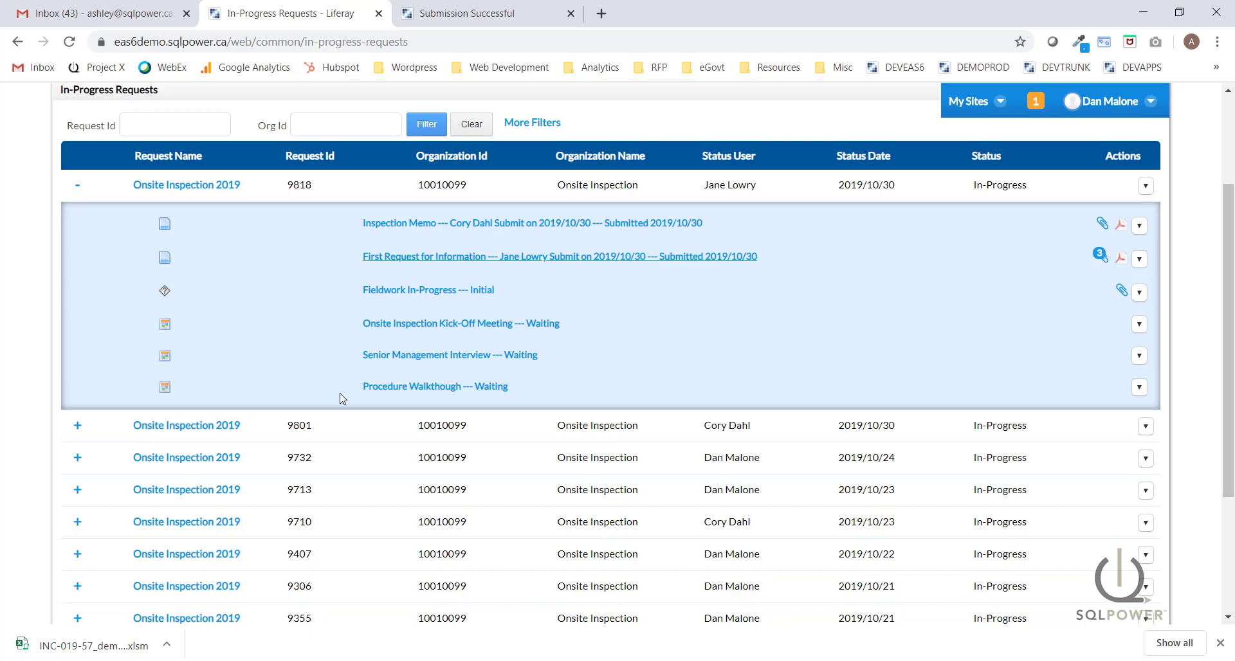
Title the kick-off meeting 'Internal Kick-Off Meeting' with location Boardroom 100.
{"action": "left_click", "coordinate": [450, 330]}
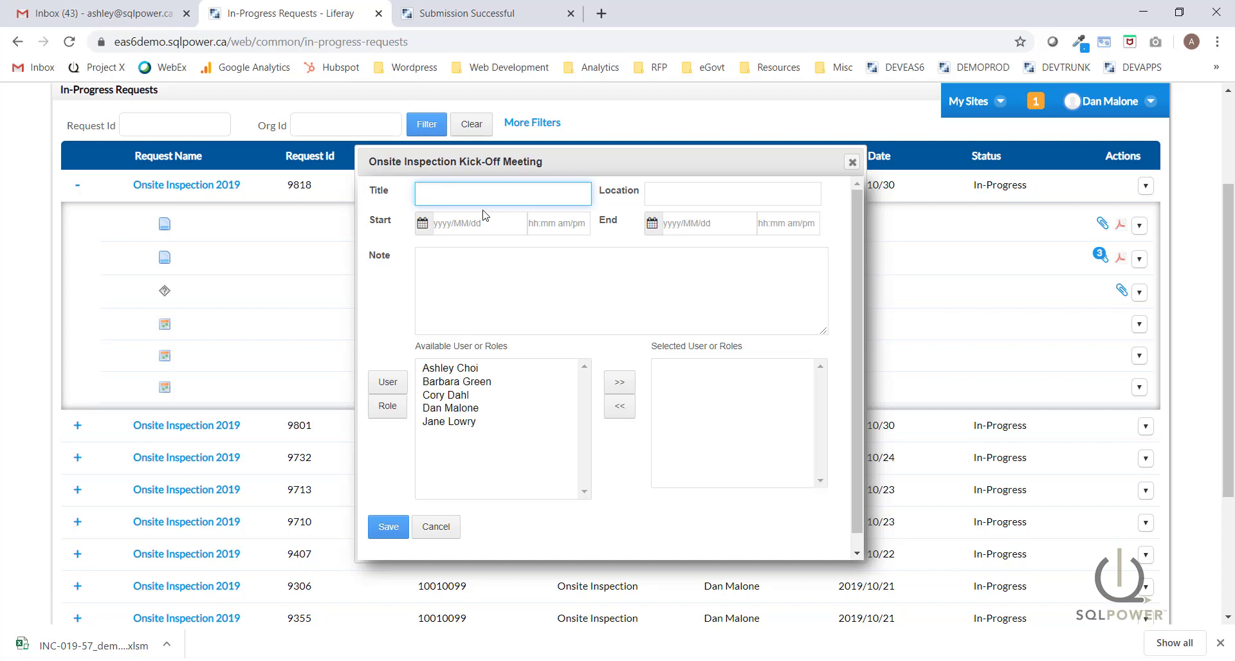
{"action": "type", "text": "Internal Kick-Off Meeting"}
{"action": "left_click", "coordinate": [703, 191]}
{"action": "type", "text": "Boardroom 100"}
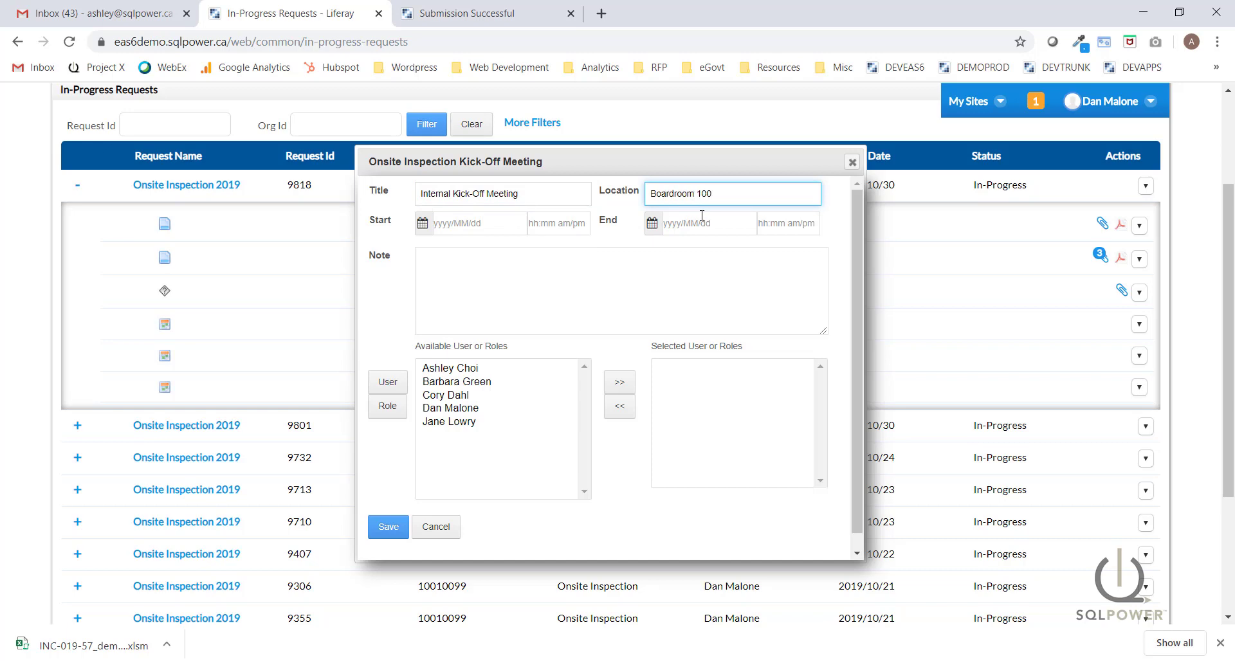
{"action": "key", "text": "Tab"}
Set the meeting's start date and a 09:00 AM start time.
{"action": "left_click", "coordinate": [707, 252]}
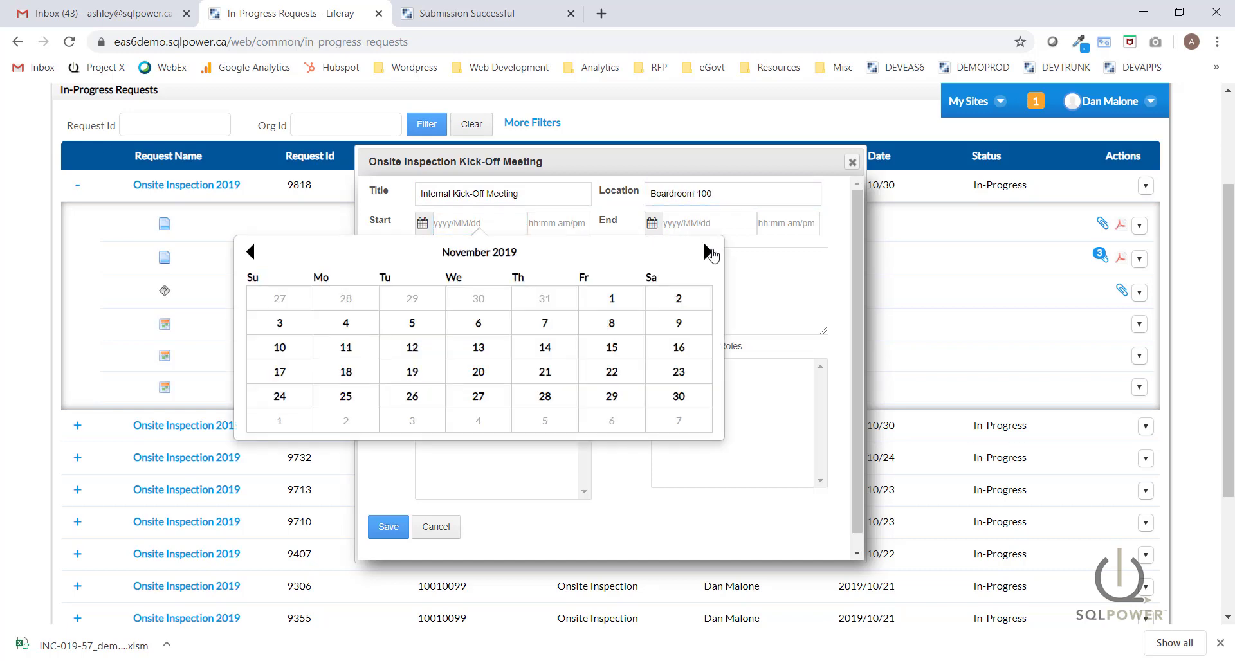
{"action": "left_click", "coordinate": [708, 252]}
{"action": "left_click", "coordinate": [708, 252]}
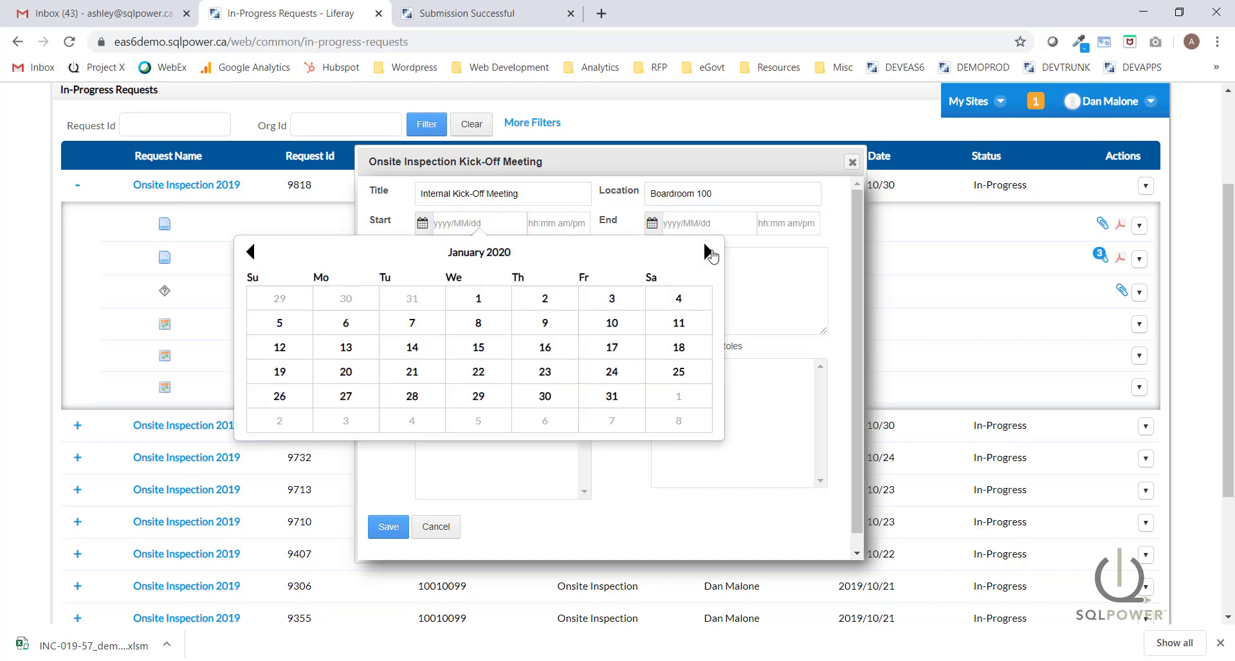
{"action": "left_click", "coordinate": [478, 324]}
{"action": "left_click", "coordinate": [566, 231]}
{"action": "scroll", "coordinate": [579, 308], "scroll_direction": "down", "scroll_amount": 5}
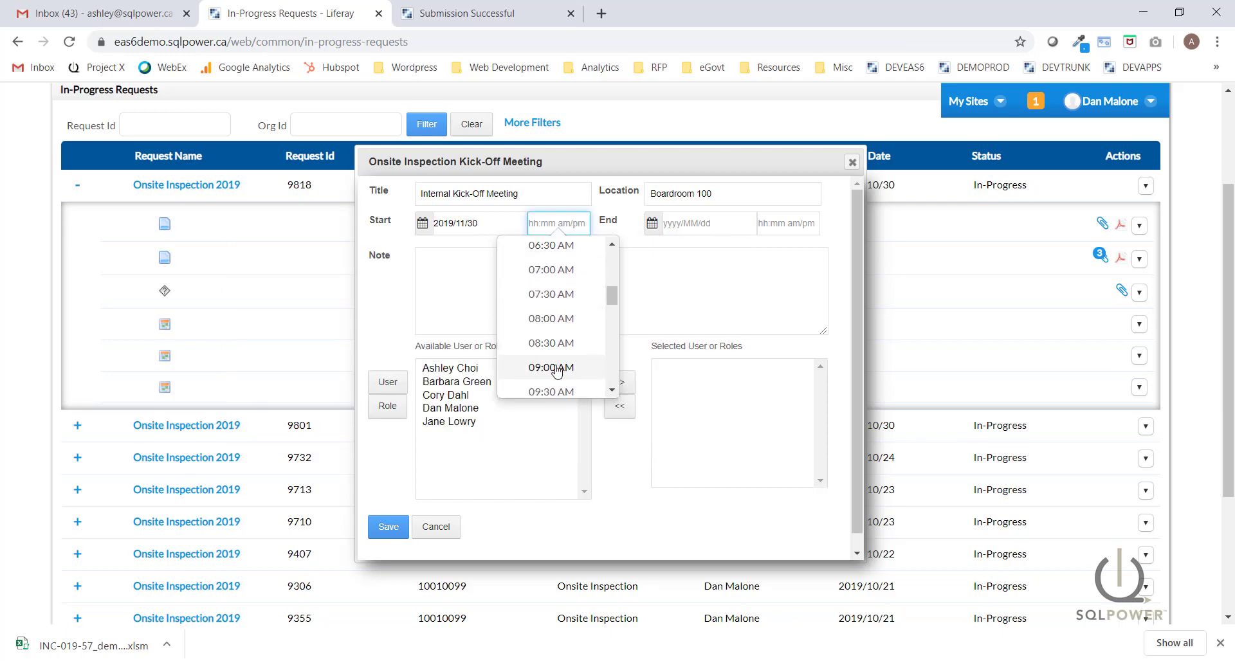
{"action": "left_click", "coordinate": [559, 360]}
Set the meeting to end on November 30 at 11:00 AM.
{"action": "left_click", "coordinate": [716, 225]}
{"action": "left_click", "coordinate": [939, 250]}
{"action": "left_click", "coordinate": [910, 395]}
{"action": "left_click", "coordinate": [788, 223]}
{"action": "scroll", "coordinate": [787, 302], "scroll_direction": "down", "scroll_amount": 3}
{"action": "scroll", "coordinate": [787, 302], "scroll_direction": "down", "scroll_amount": 5}
{"action": "left_click", "coordinate": [781, 302]}
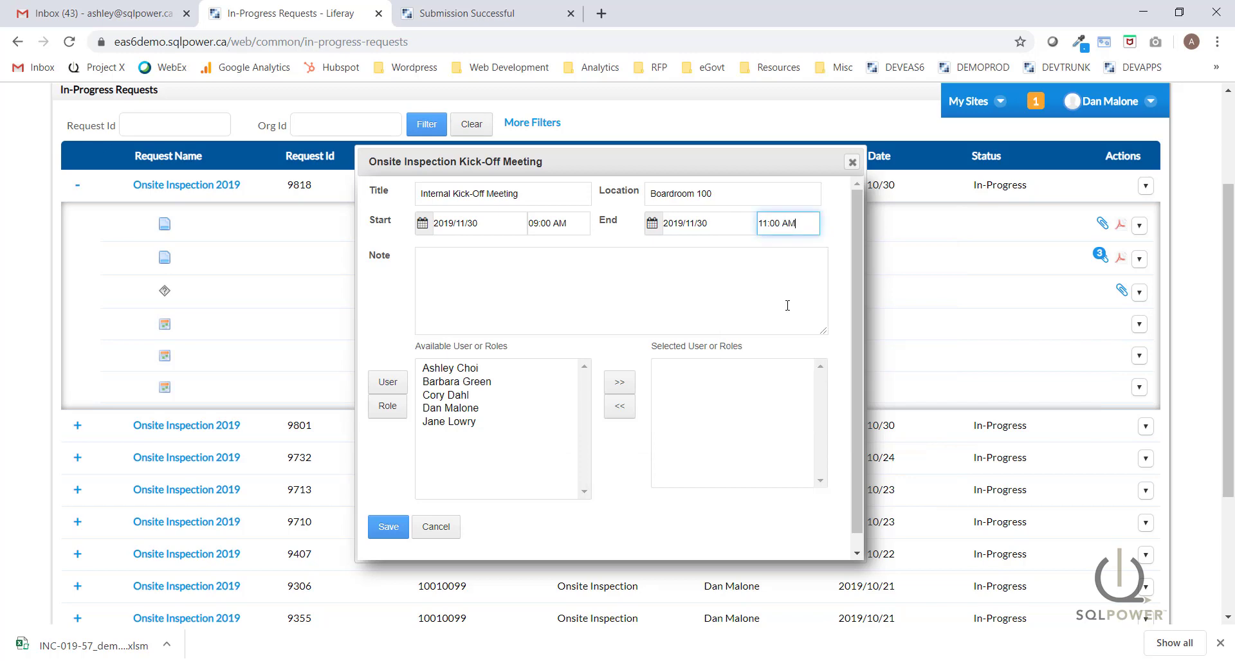
Add a note on the meeting's purpose and scope, invite four users, and save.
{"action": "left_click", "coordinate": [547, 283]}
{"action": "type", "text": "Purpose o"}
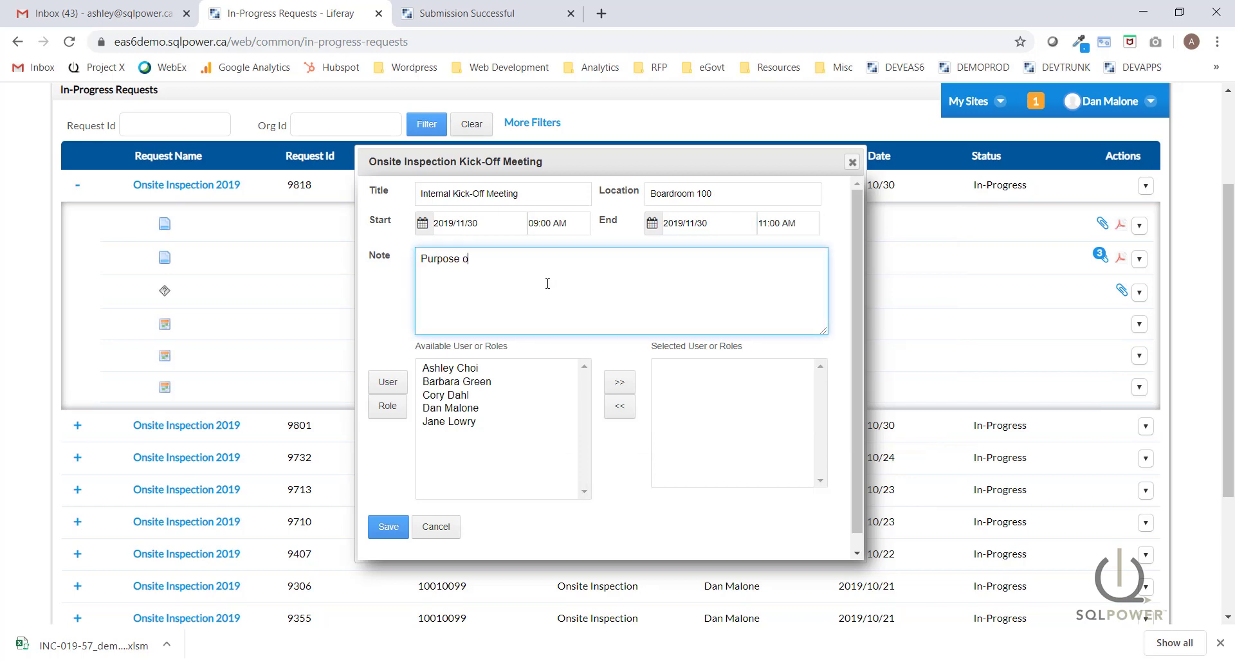
{"action": "type", "text": "f this meeting is to present in more detail the obje"}
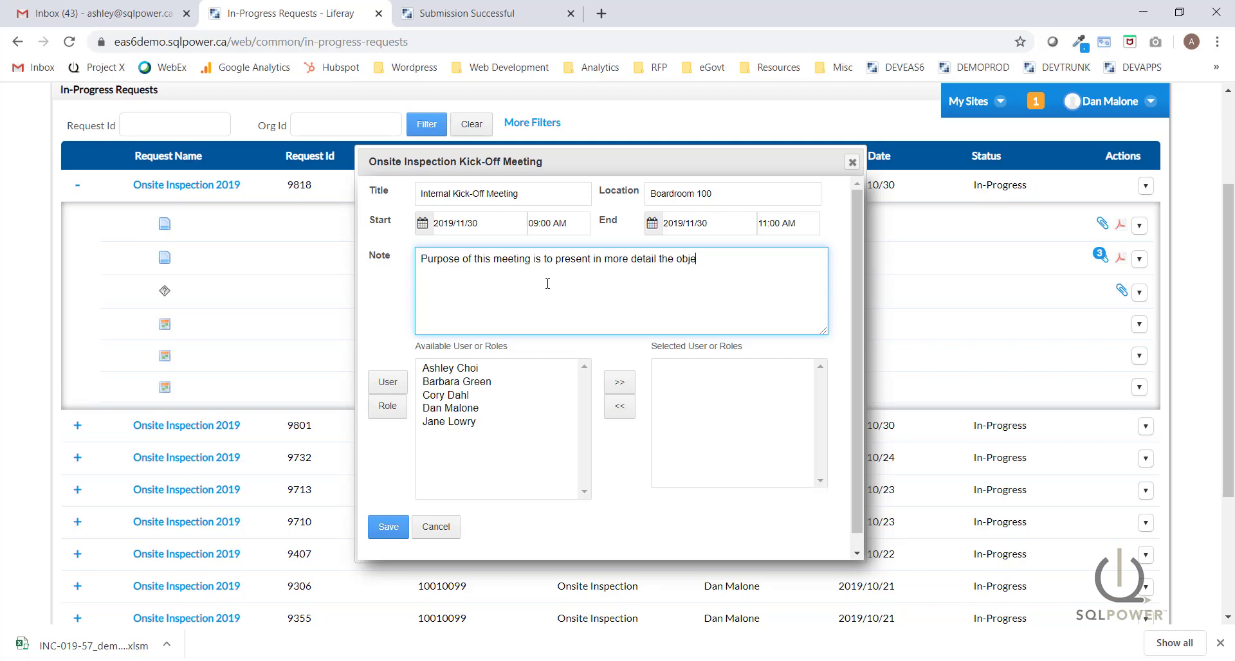
{"action": "type", "text": "ctives and scope of the inspection and various upcoming steps involved."}
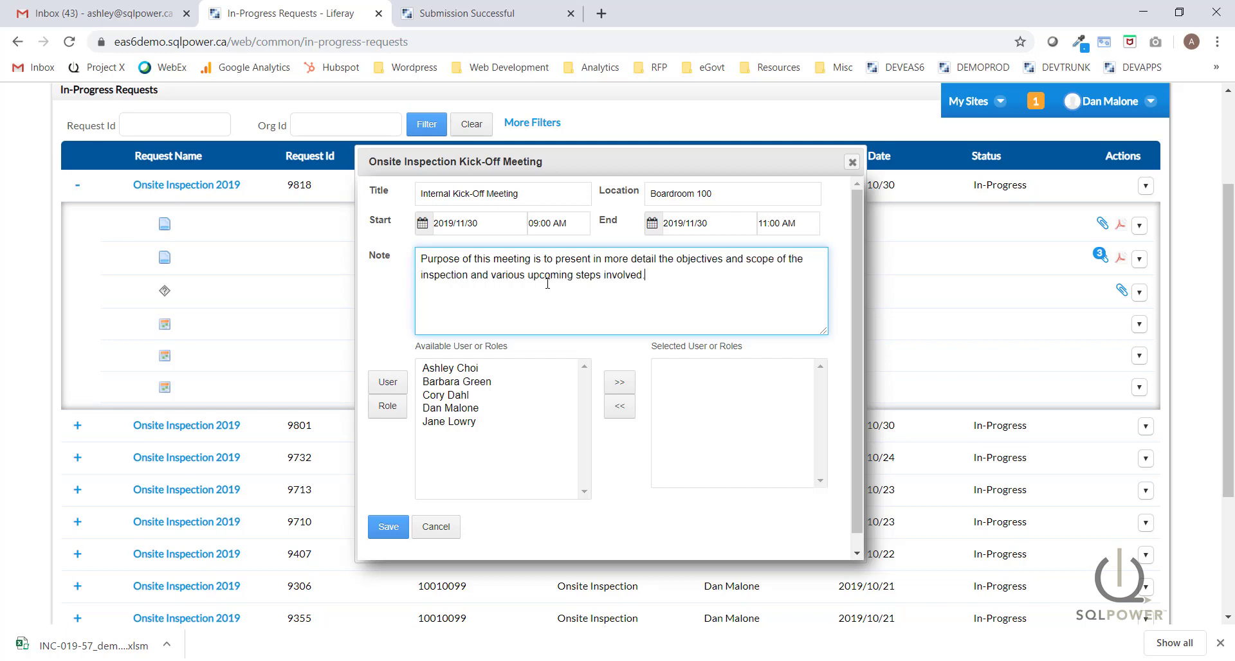
{"action": "left_click", "coordinate": [455, 368]}
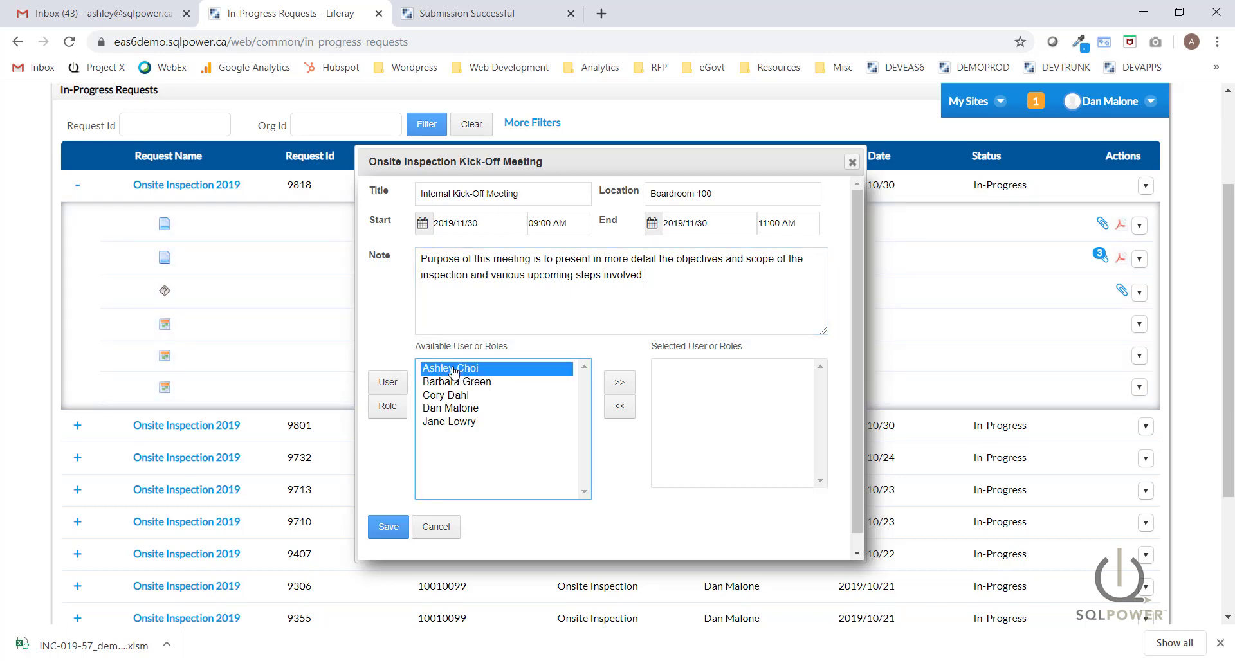
{"action": "left_click", "coordinate": [620, 383]}
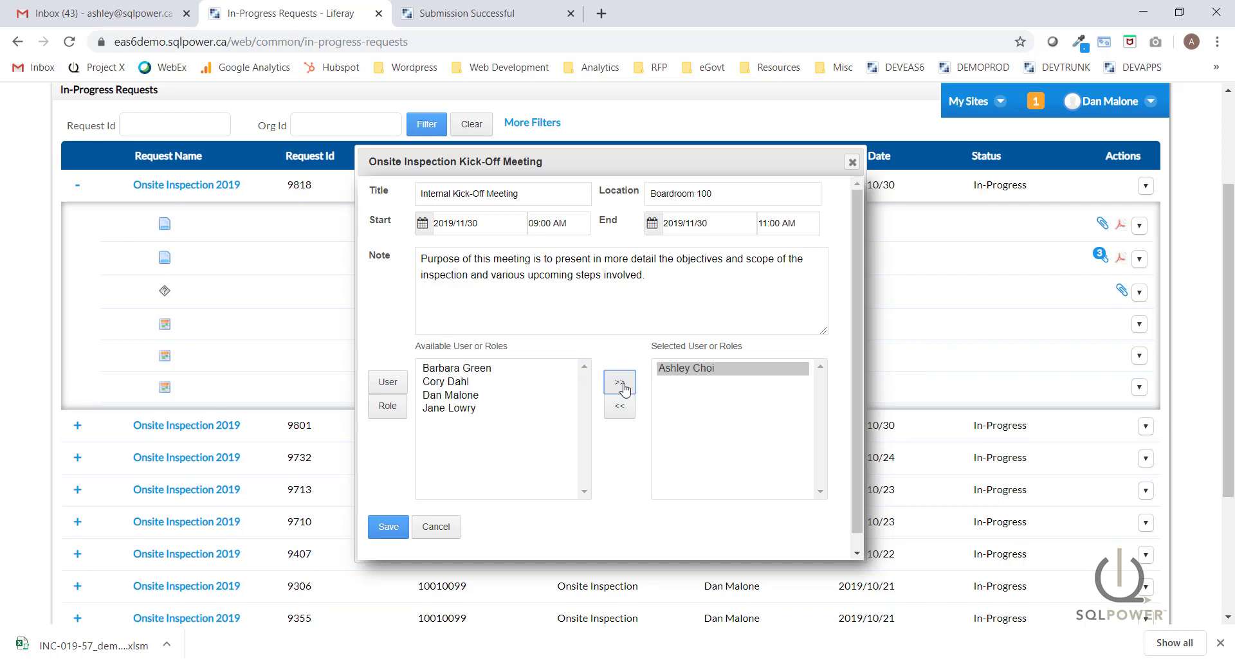
{"action": "left_click", "coordinate": [465, 370]}
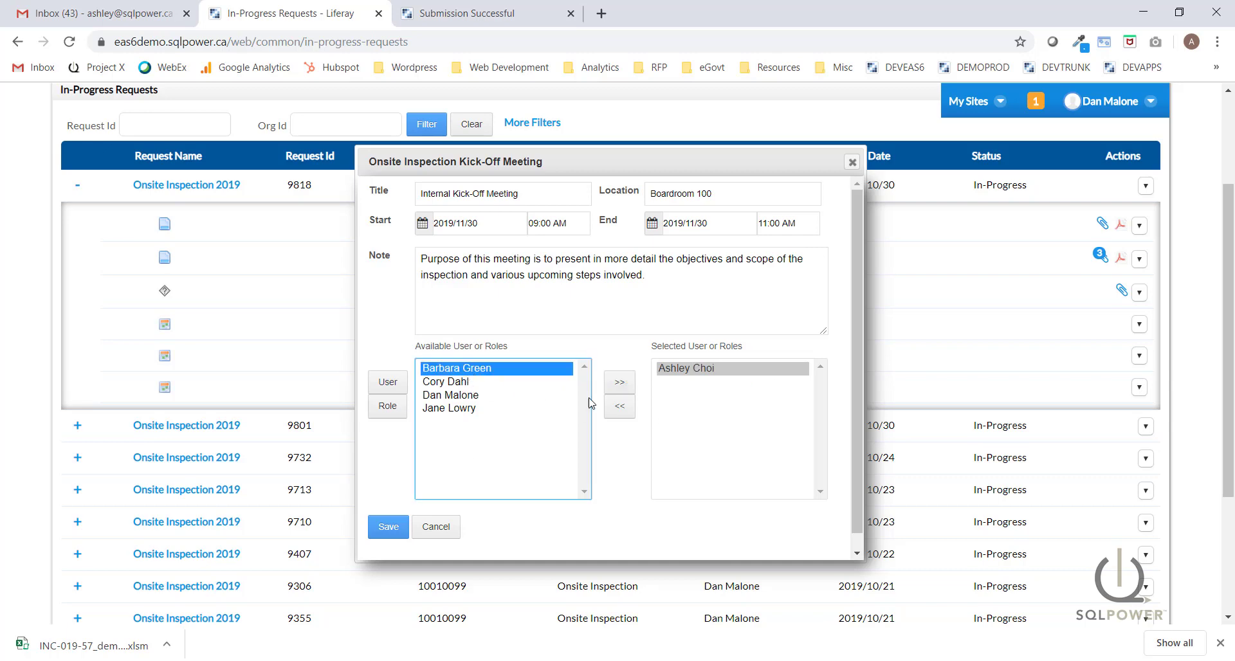
{"action": "left_click", "coordinate": [619, 383]}
{"action": "left_click", "coordinate": [452, 370]}
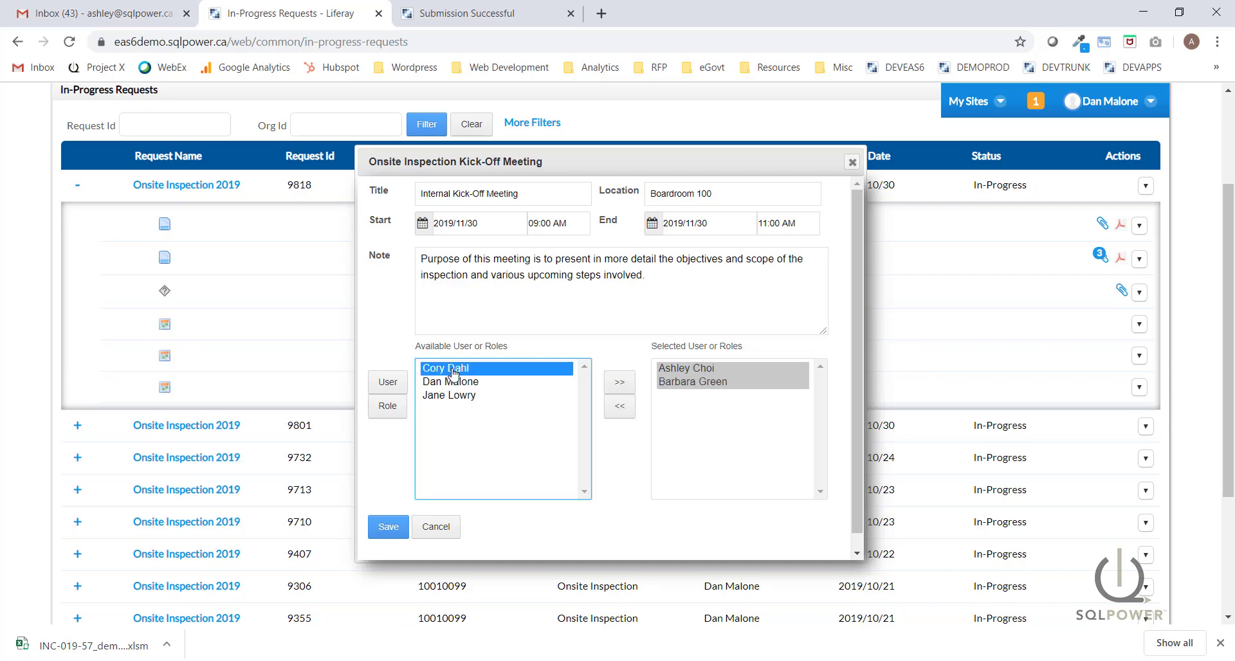
{"action": "left_click", "coordinate": [621, 383]}
{"action": "left_click", "coordinate": [451, 371]}
{"action": "left_click", "coordinate": [622, 390]}
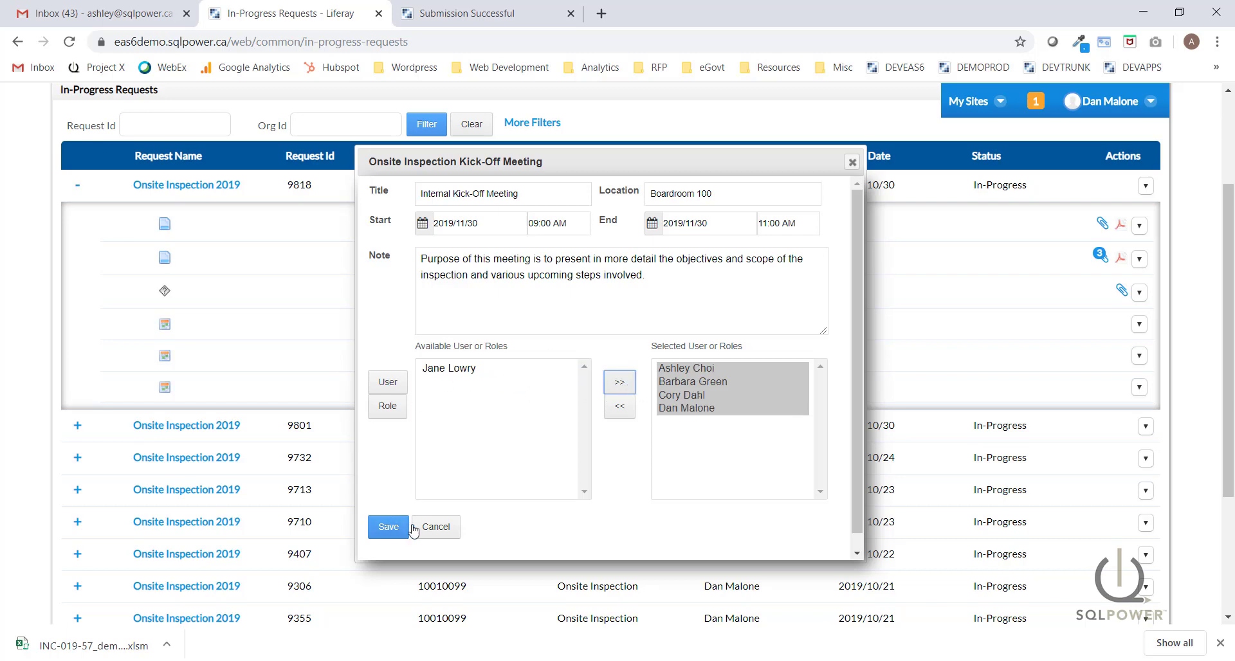
{"action": "left_click", "coordinate": [388, 529]}
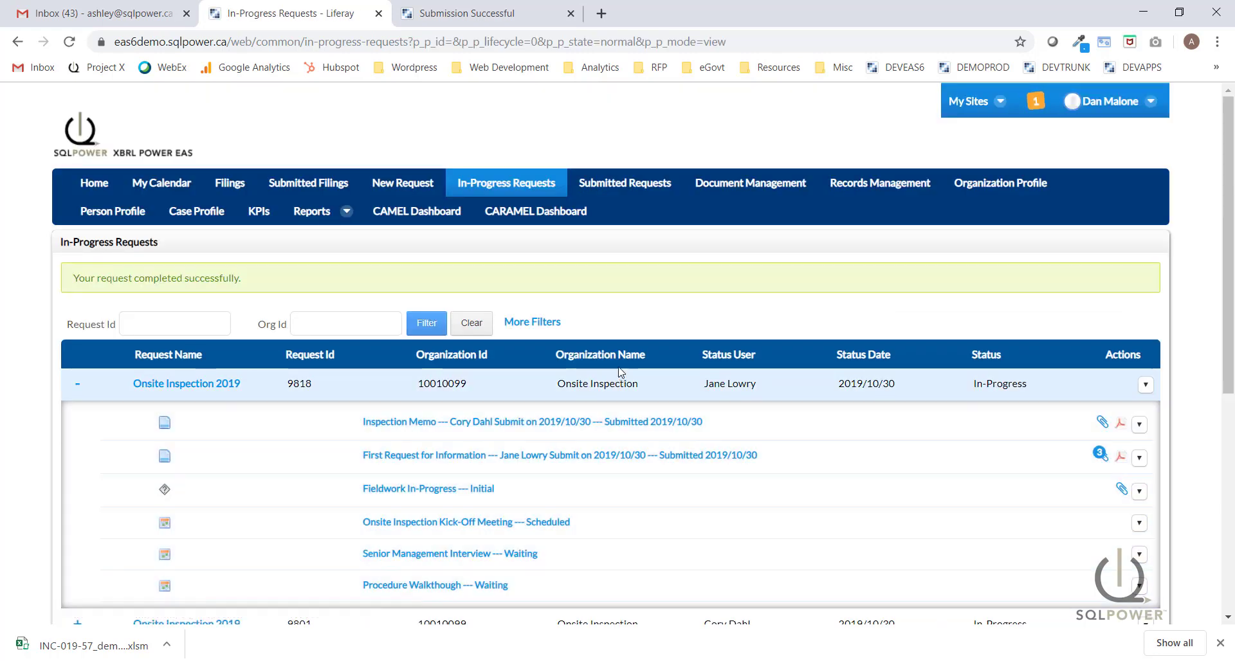
Scroll to request 9818 and open its Actions dropdown.
{"action": "scroll", "coordinate": [620, 371], "scroll_direction": "down", "scroll_amount": 1}
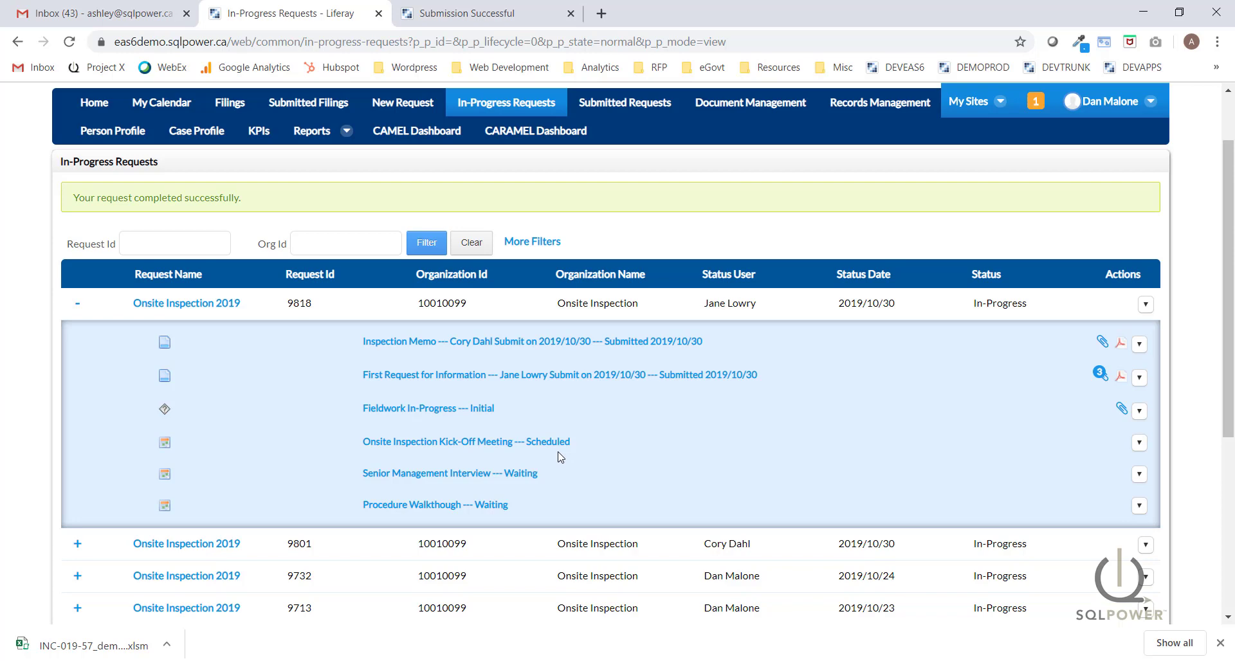
{"action": "scroll", "coordinate": [1230, 267], "scroll_direction": "down", "scroll_amount": 1}
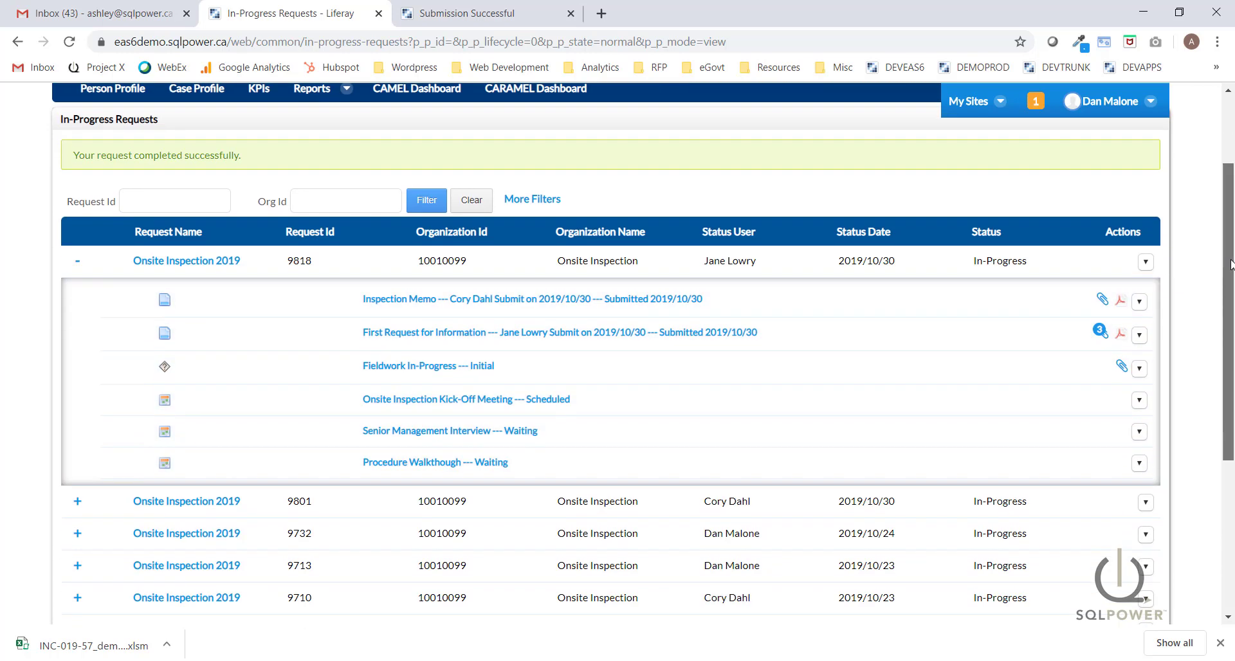
{"action": "left_click_drag", "start_coordinate": [1230, 267], "coordinate": [1231, 275]}
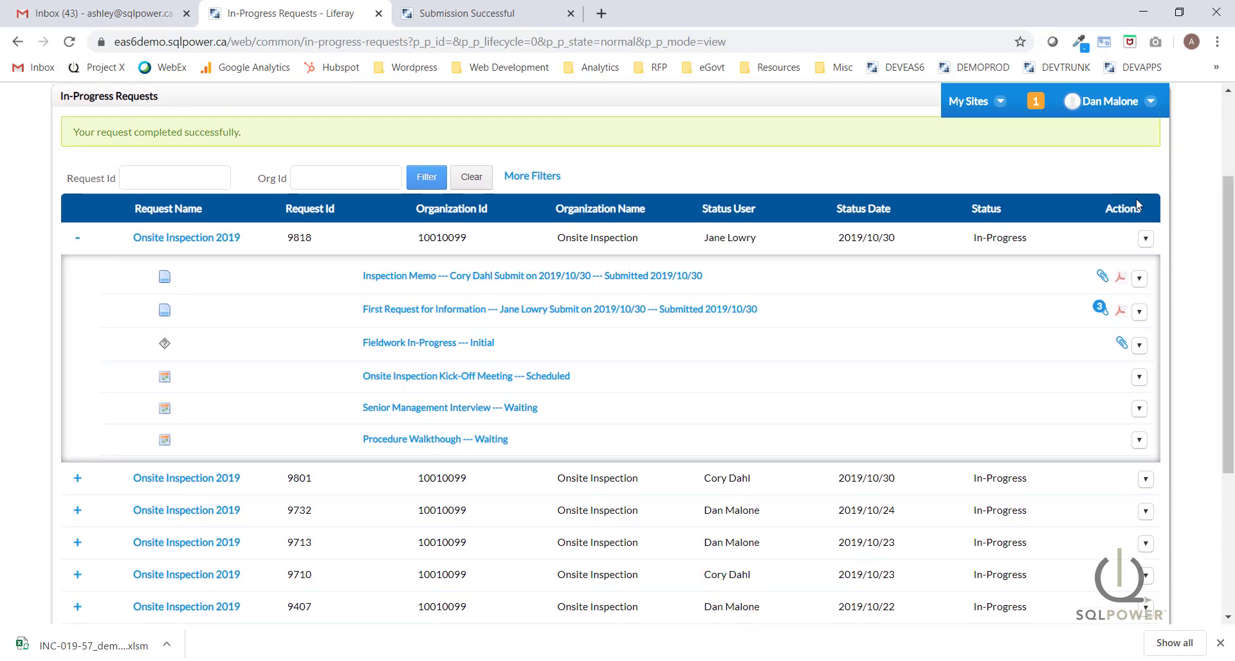
{"action": "left_click", "coordinate": [1146, 240]}
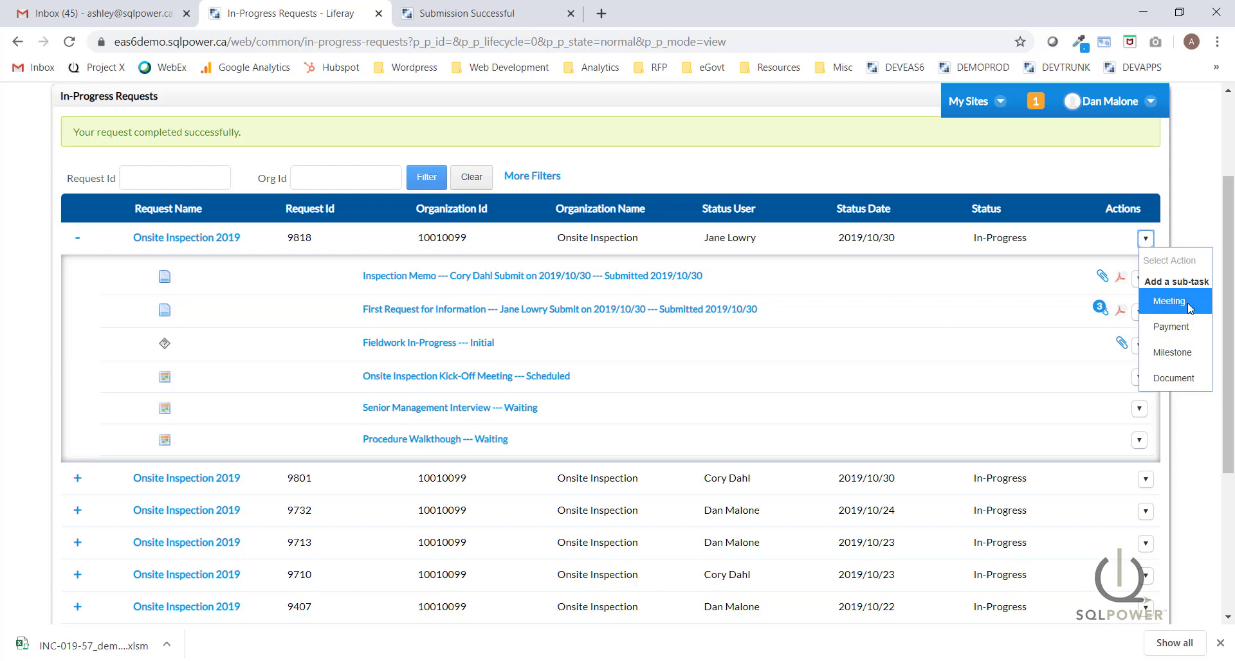
Create a milestone titled 'Submit Scenario Analysis' with due date 2019/12/17.
{"action": "left_click", "coordinate": [1181, 353]}
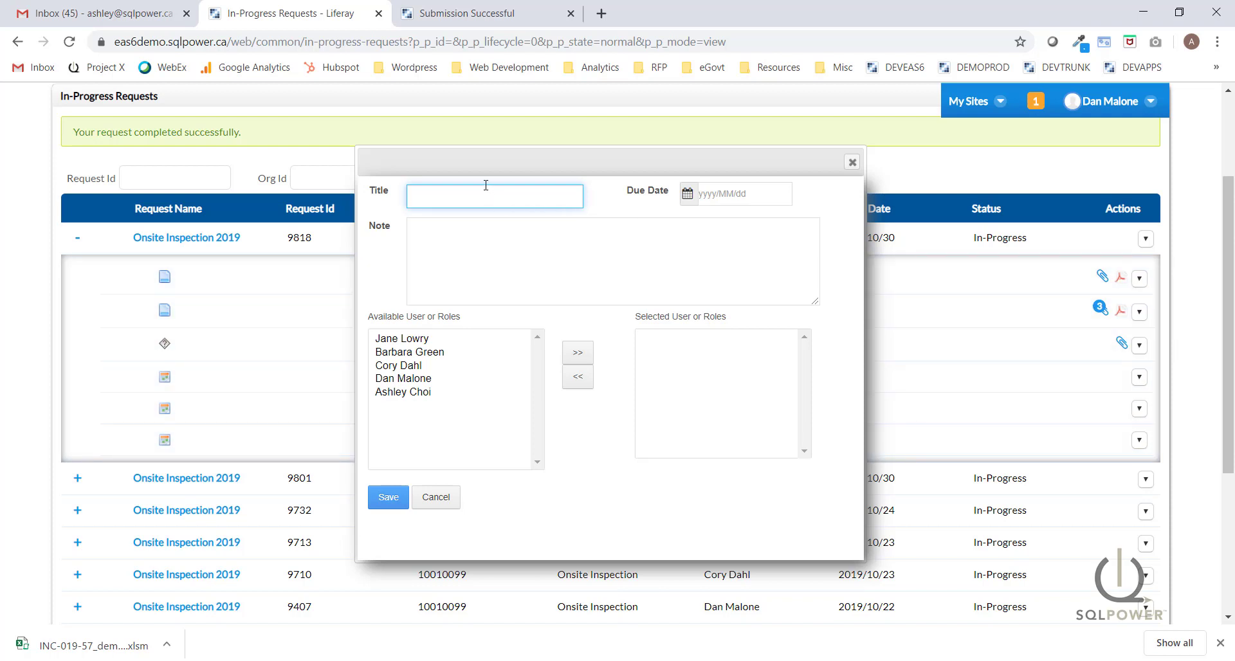
{"action": "type", "text": "Submit Scenario Analysis"}
{"action": "left_click", "coordinate": [746, 193]}
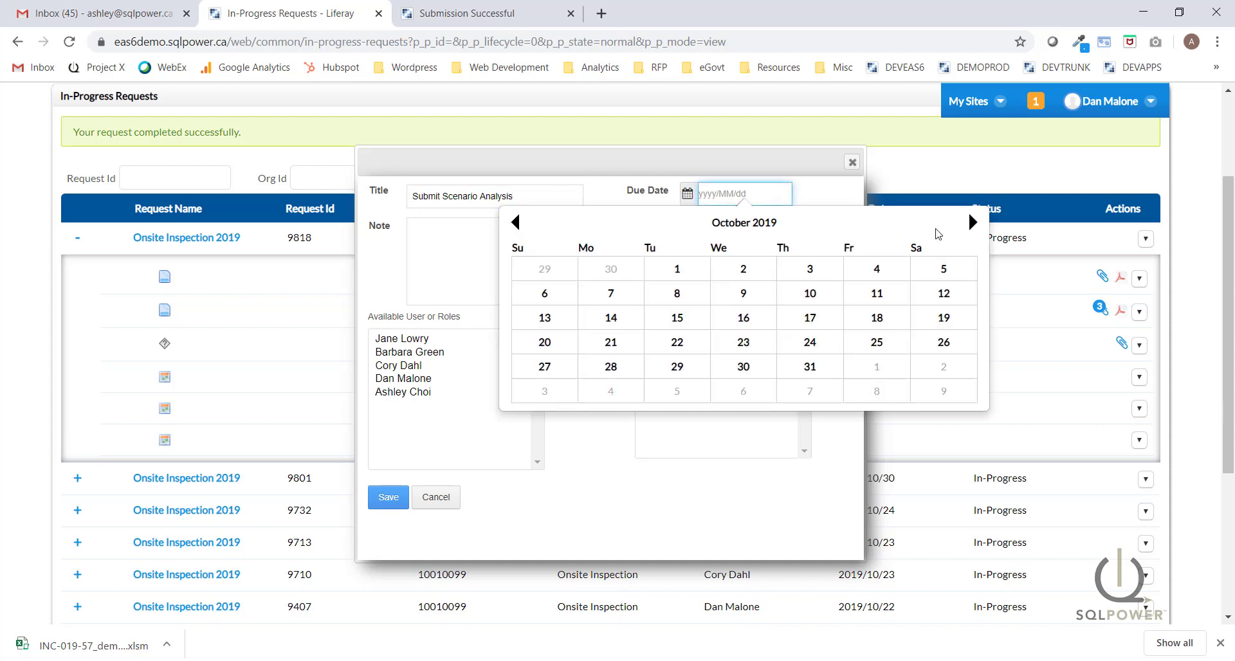
{"action": "left_click", "coordinate": [972, 224]}
{"action": "left_click", "coordinate": [973, 224]}
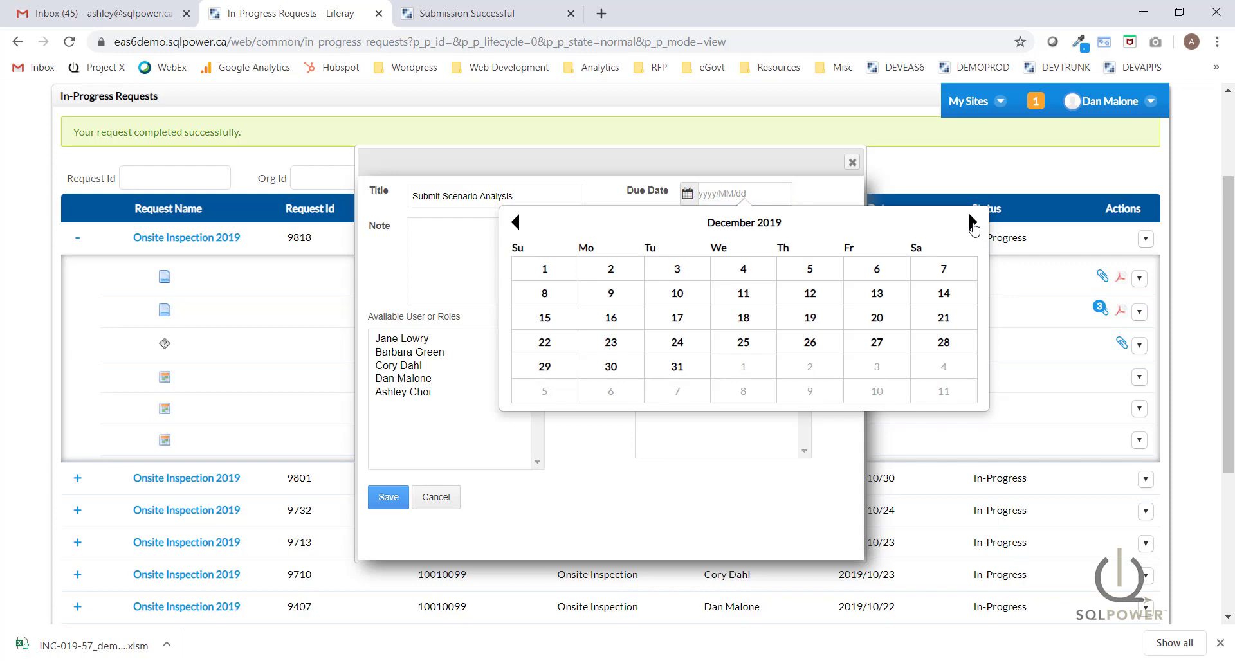
{"action": "left_click", "coordinate": [677, 318]}
Add a note requesting Alliance Capital's risk model analysis, assign one user, and save.
{"action": "left_click", "coordinate": [550, 263]}
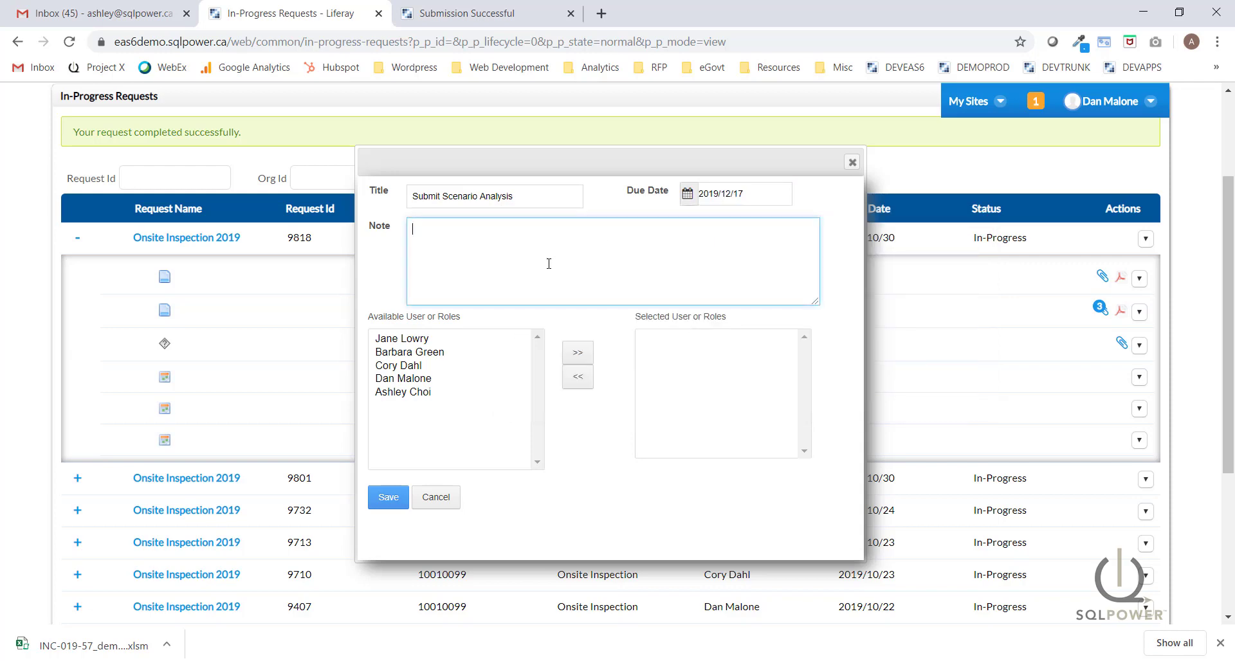
{"action": "type", "text": "Please"}
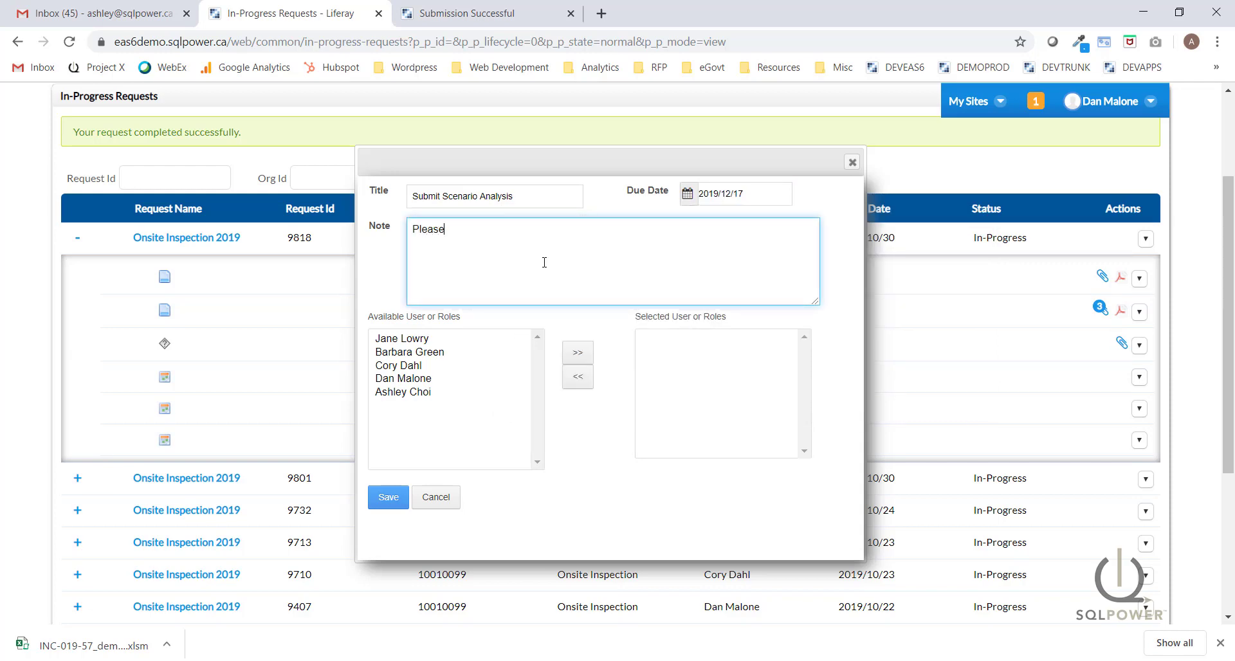
{"action": "type", "text": " submit an analysis of Alliance capital's bus"}
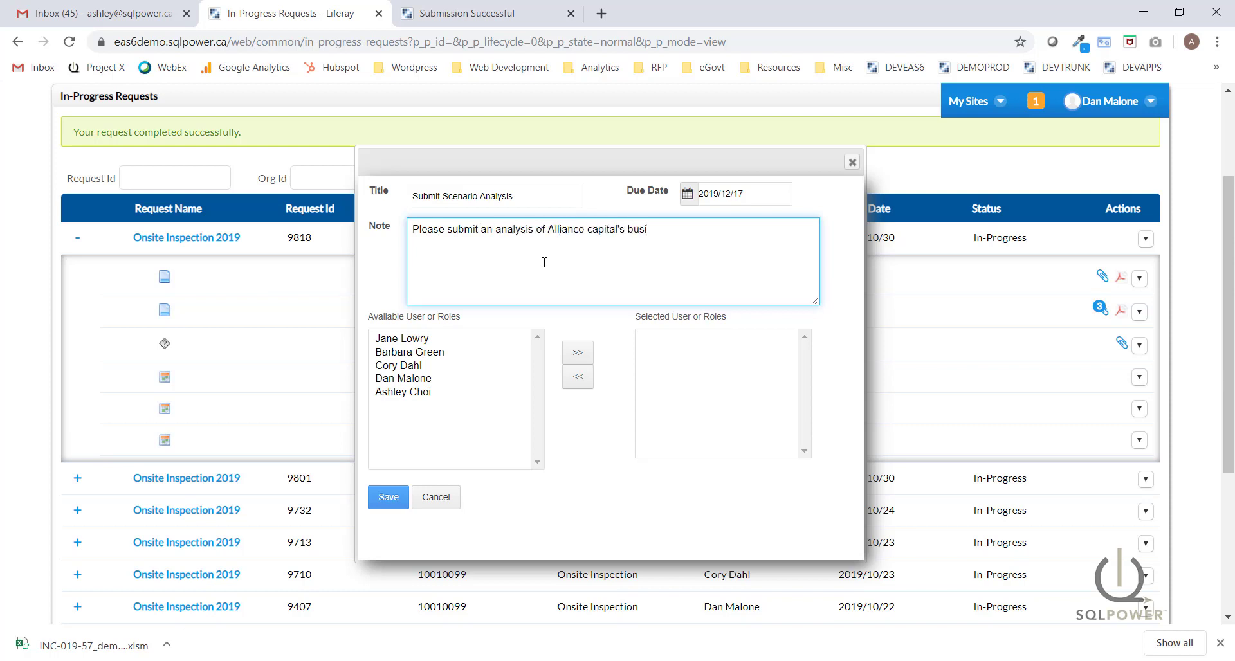
{"action": "type", "text": "iness and risk model performance under the following hypothetical conditions."}
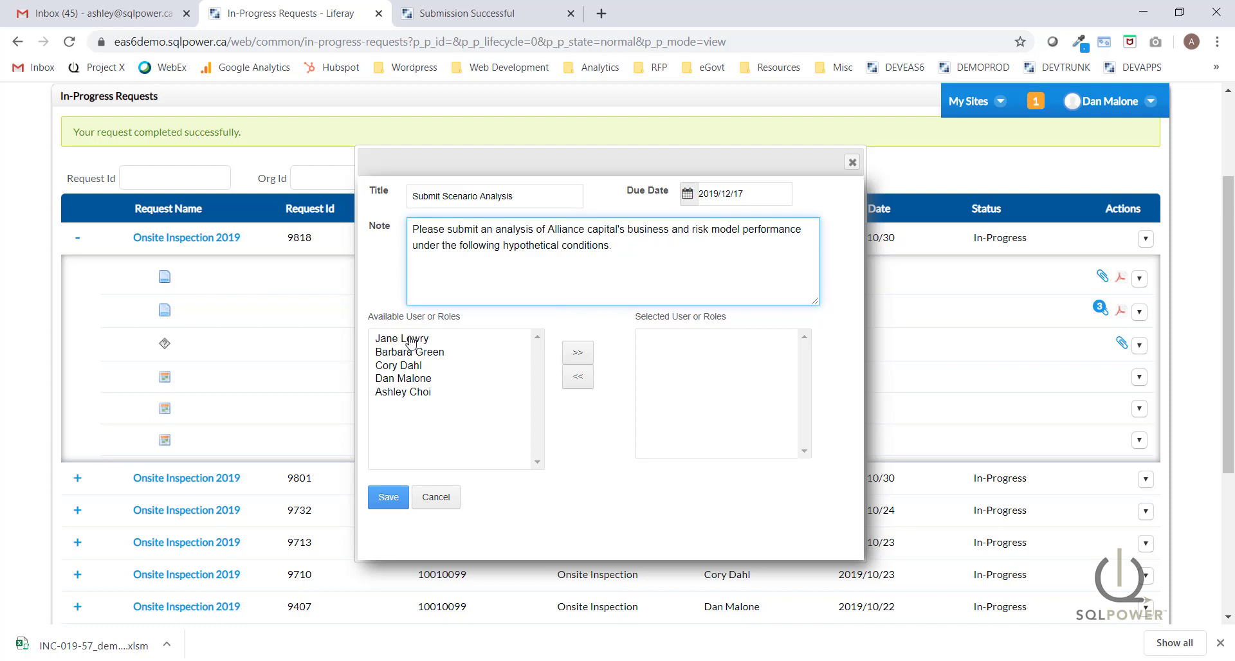
{"action": "left_click", "coordinate": [494, 337]}
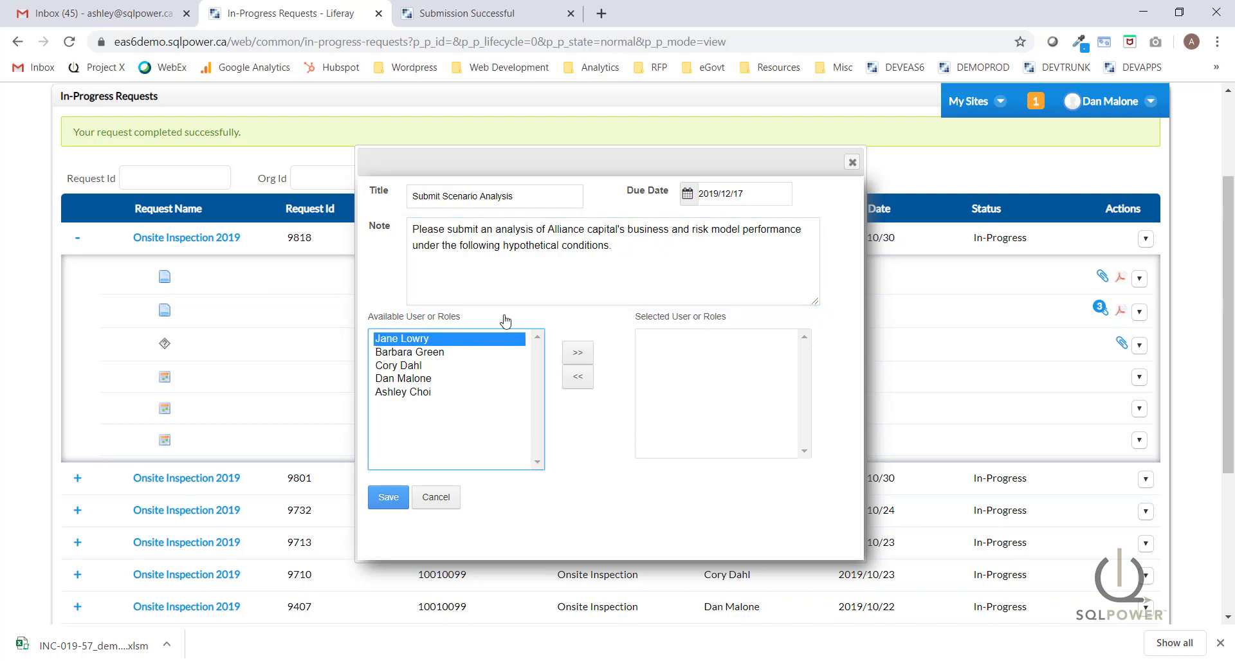
{"action": "left_click", "coordinate": [577, 352]}
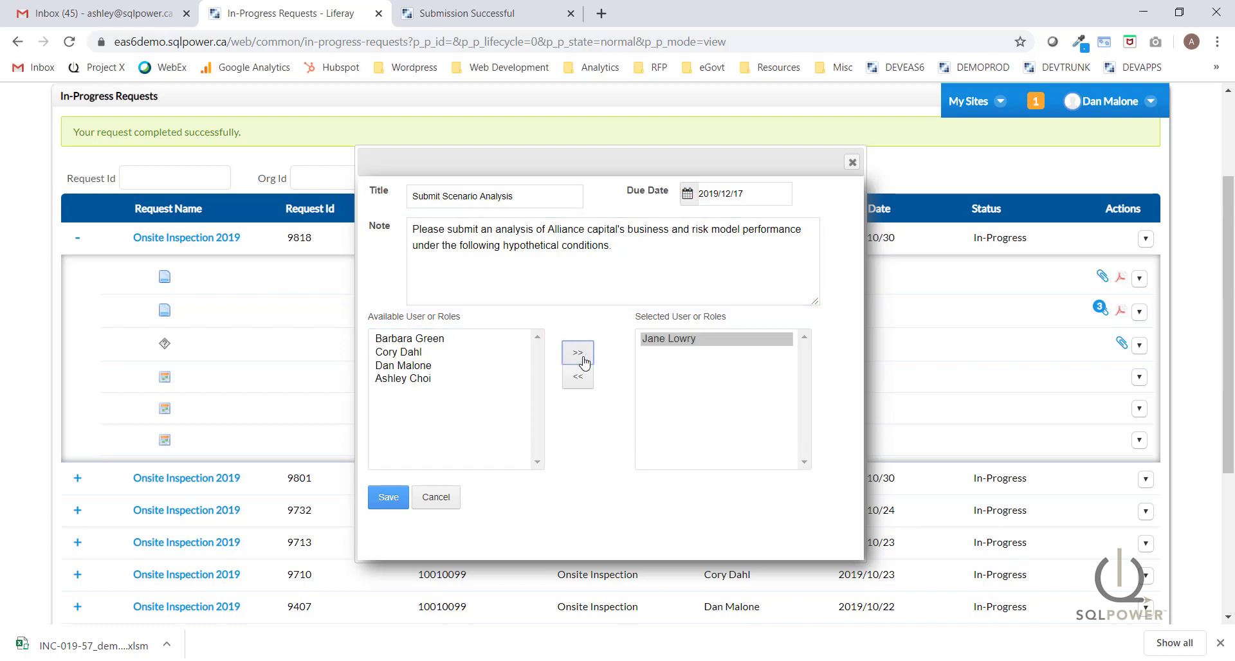
{"action": "left_click", "coordinate": [389, 499]}
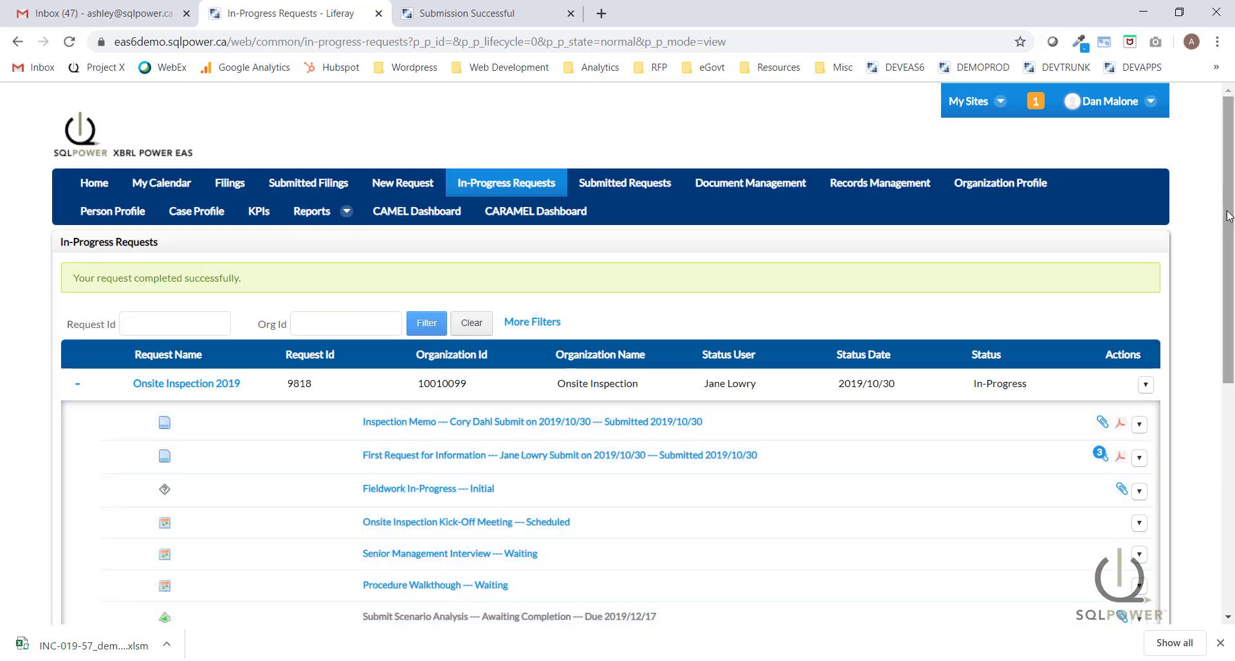
{"action": "left_click_drag", "start_coordinate": [1225, 207], "coordinate": [1232, 292]}
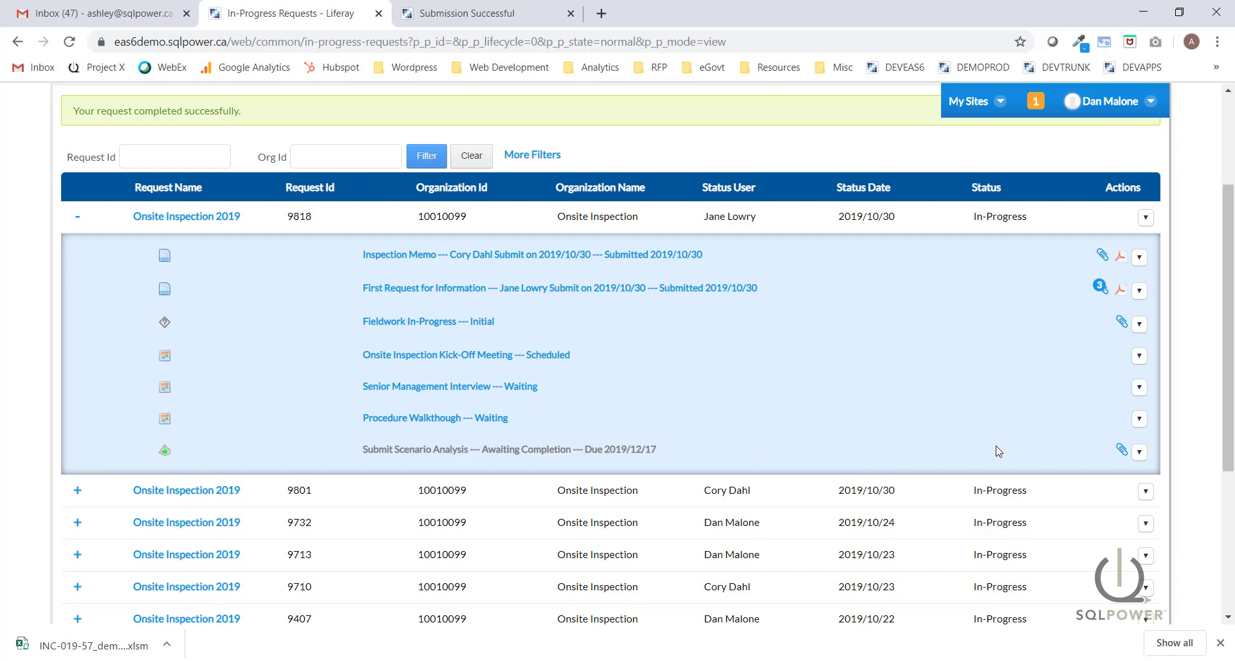
{"action": "left_click", "coordinate": [1140, 453]}
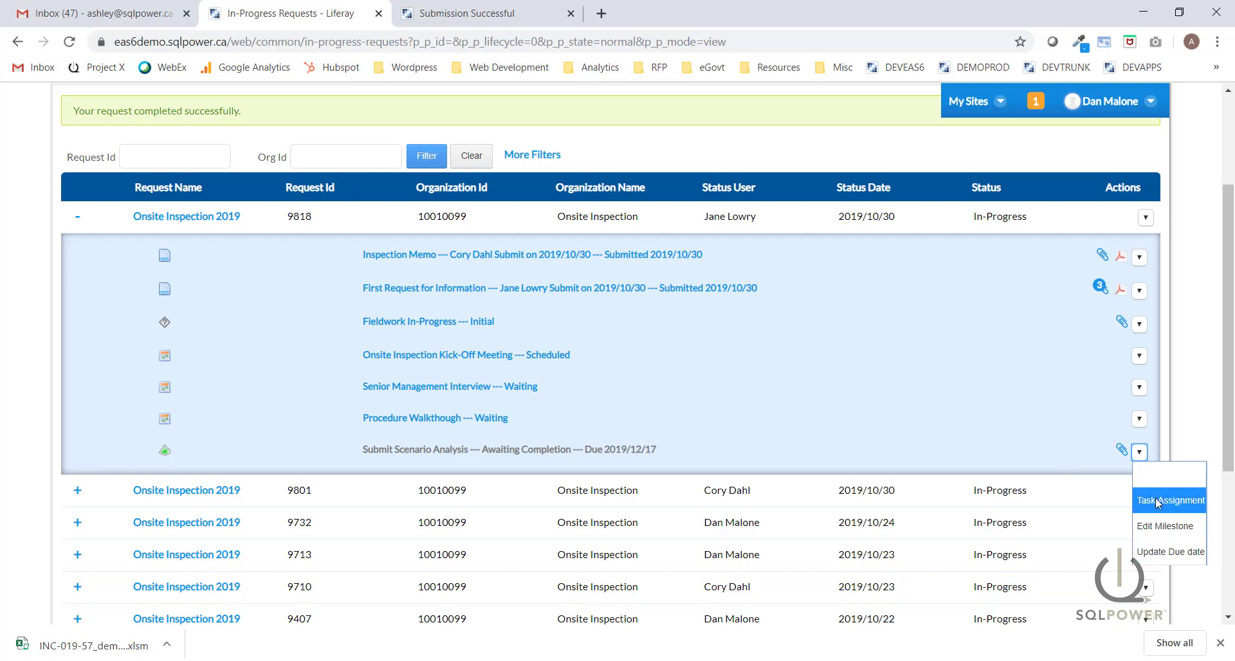
{"action": "left_click", "coordinate": [1140, 453]}
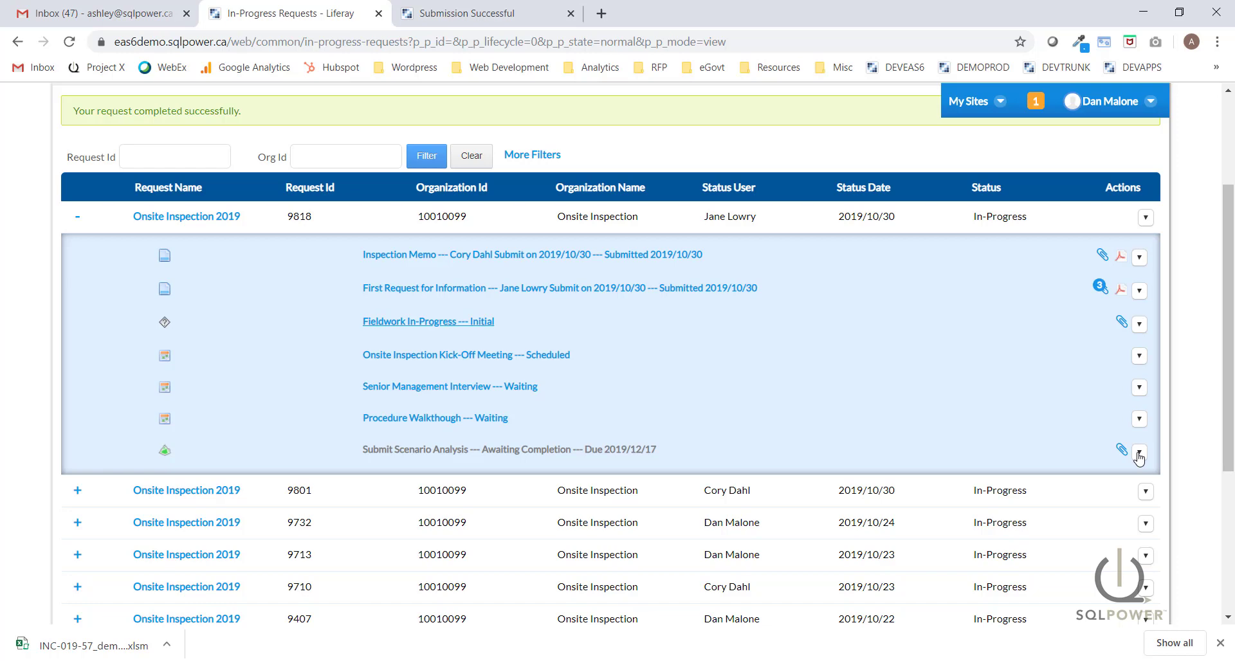
Mark request 9818's Fieldwork In-Progress task complete, then scroll to the Onsite Inspection Report item.
{"action": "left_click", "coordinate": [399, 321]}
{"action": "left_click_drag", "start_coordinate": [782, 283], "coordinate": [781, 321]}
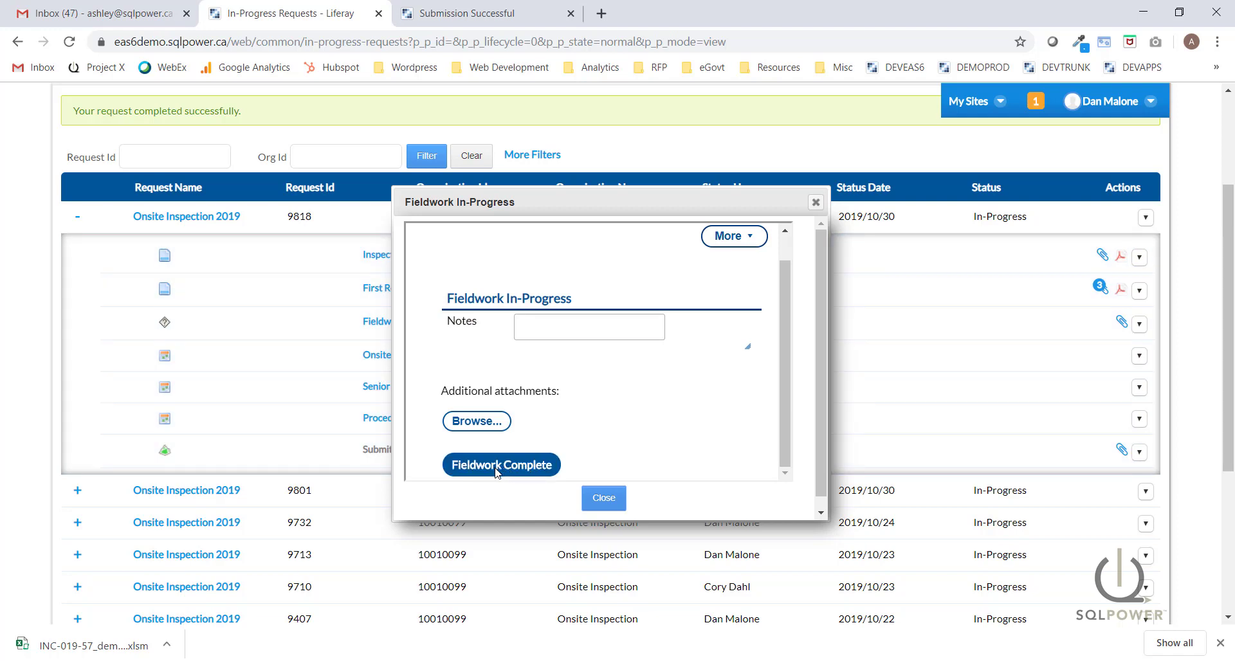
{"action": "left_click", "coordinate": [496, 472]}
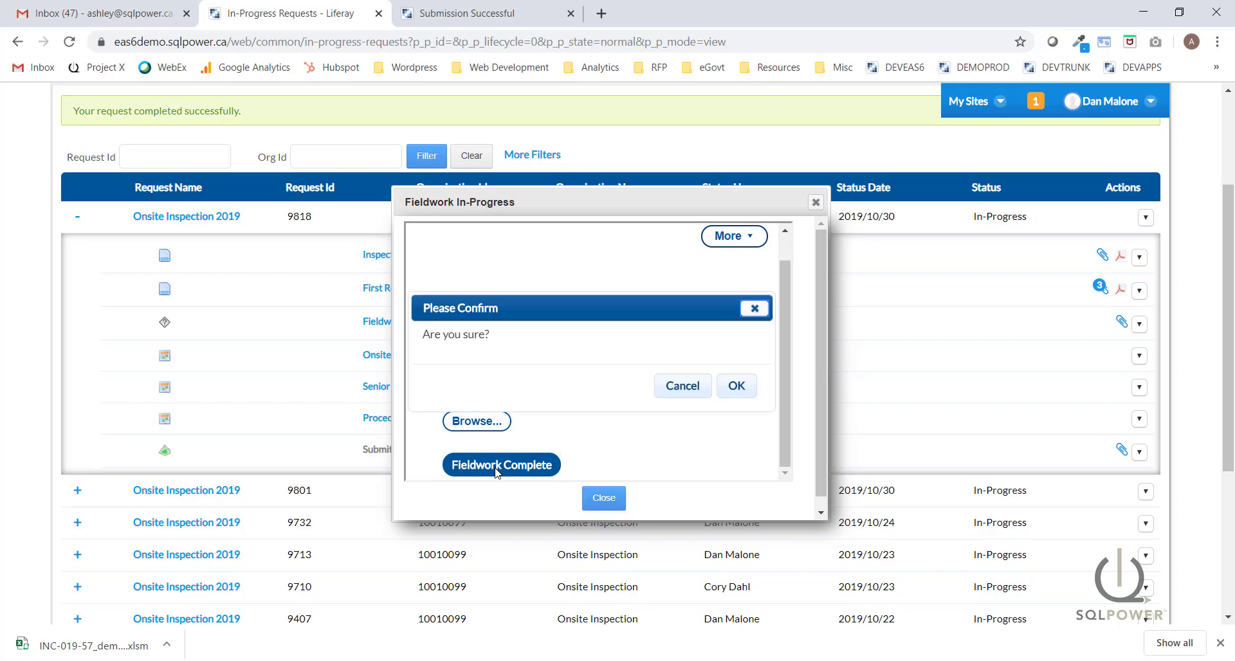
{"action": "left_click", "coordinate": [746, 389]}
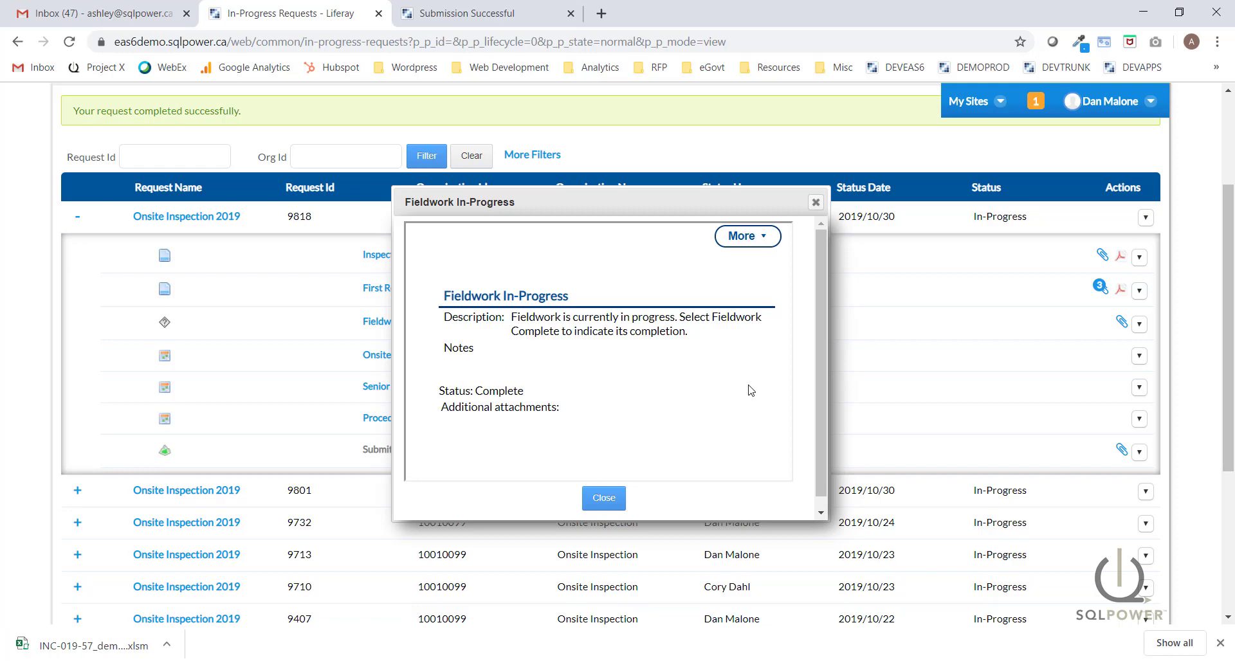
{"action": "left_click", "coordinate": [603, 498]}
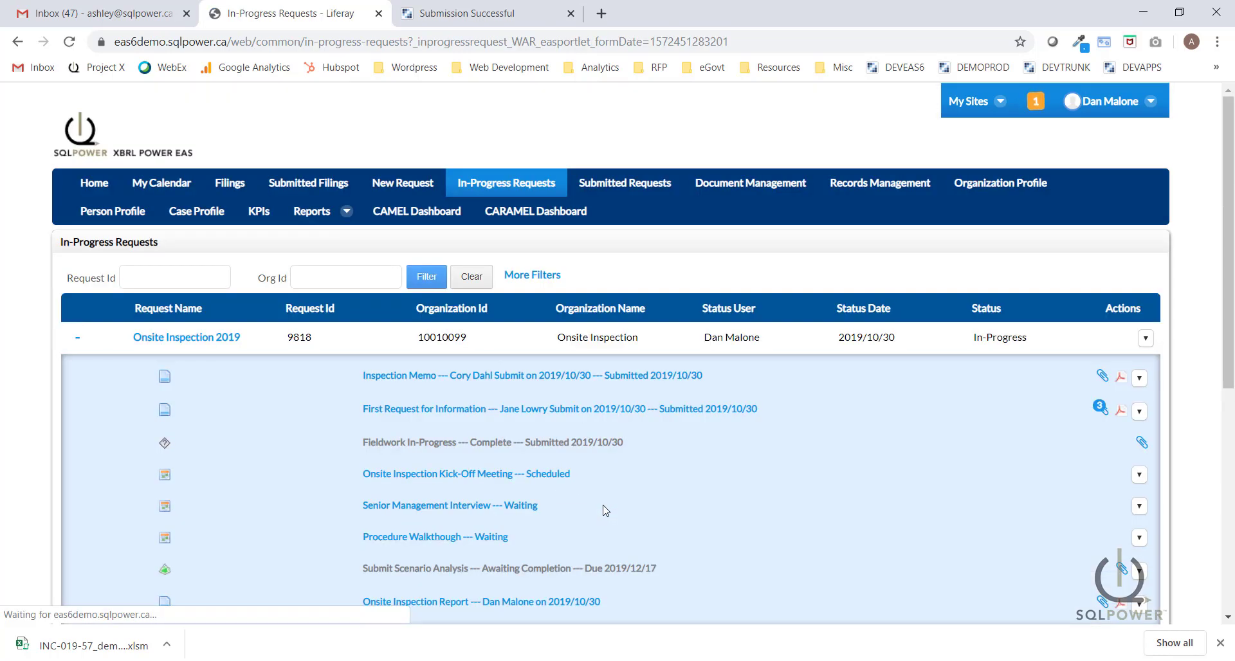
{"action": "scroll", "coordinate": [1233, 341], "scroll_direction": "down", "scroll_amount": 2}
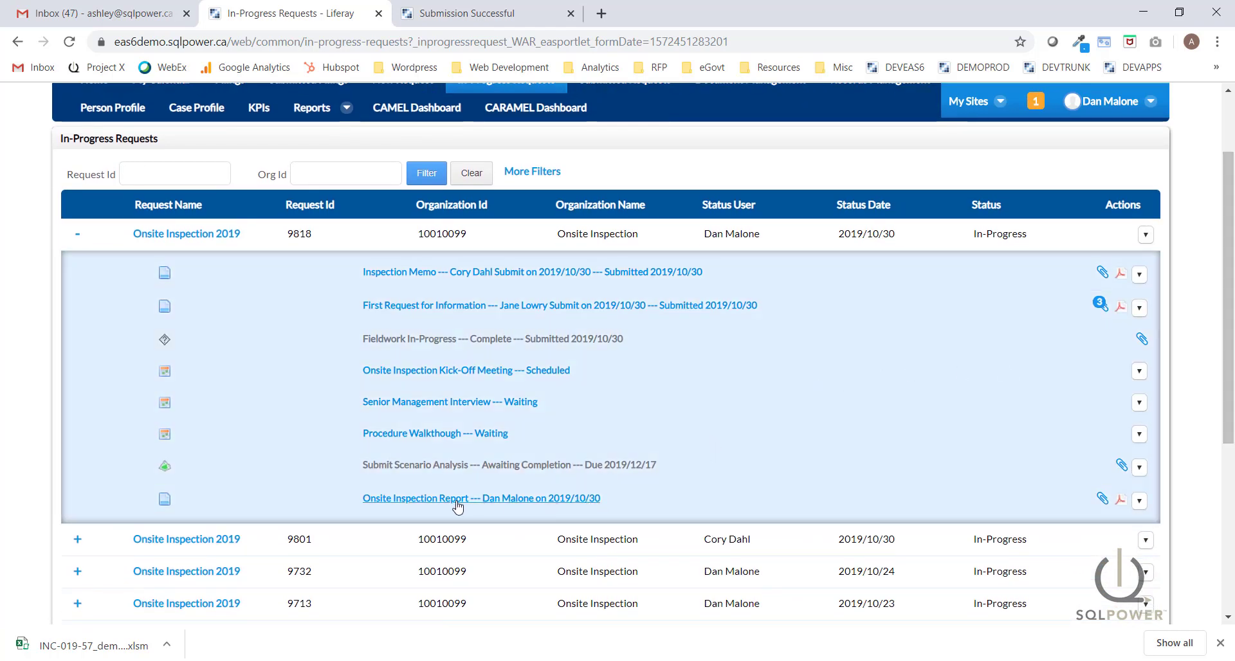
Paste the Abacus Insurance inspection overview into the report's Executive Summary.
{"action": "left_click", "coordinate": [425, 499]}
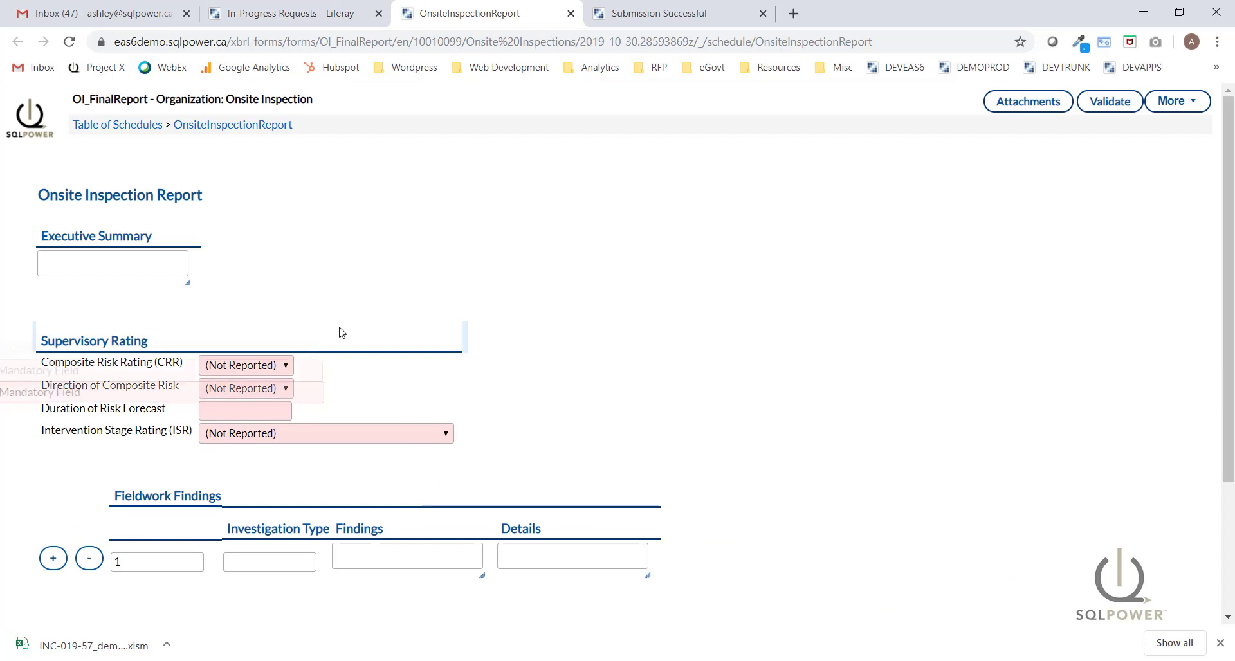
{"action": "left_click_drag", "start_coordinate": [187, 280], "coordinate": [517, 475]}
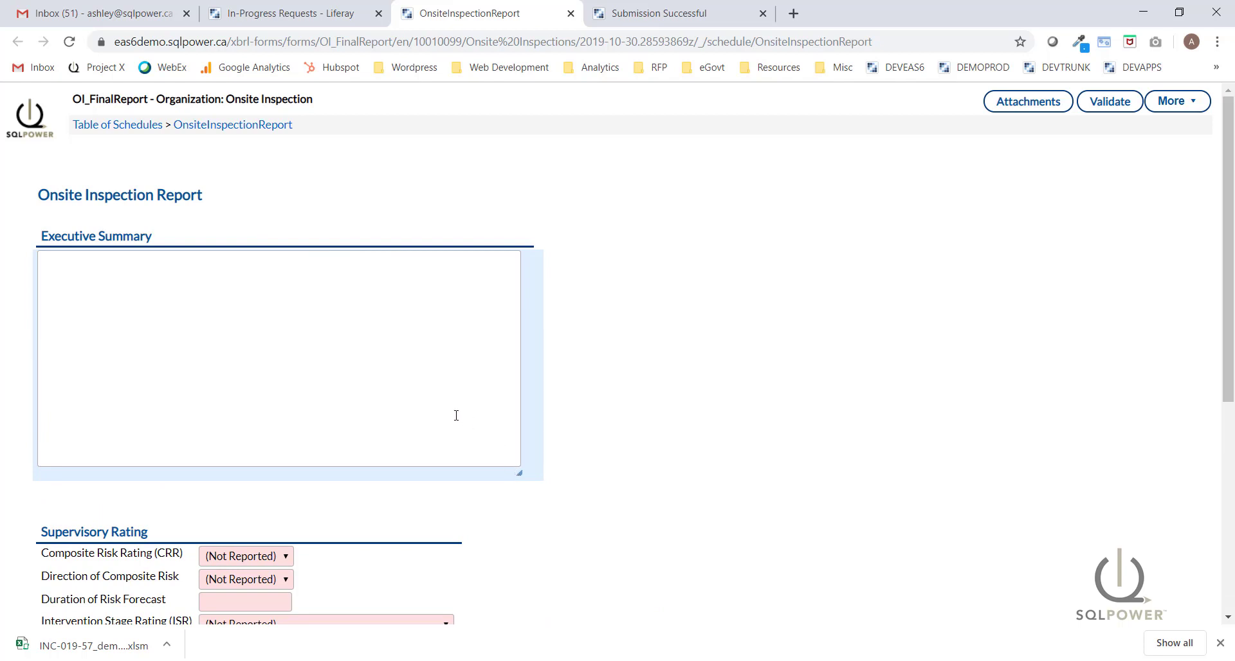
{"action": "left_click", "coordinate": [182, 275]}
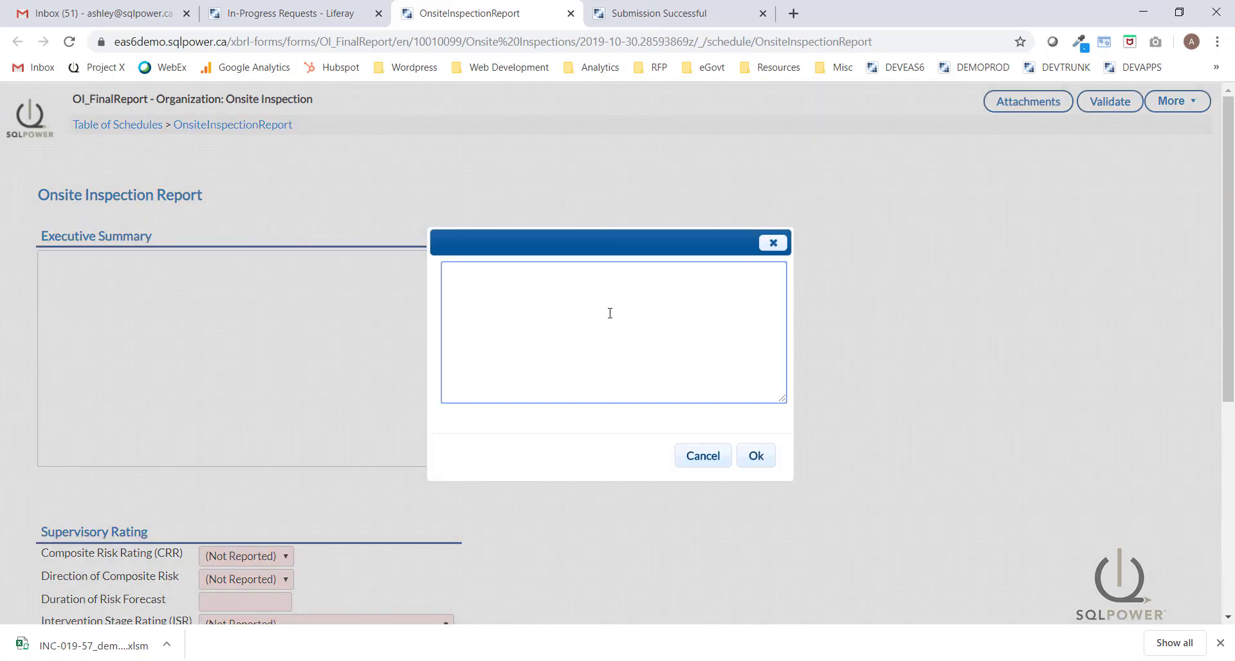
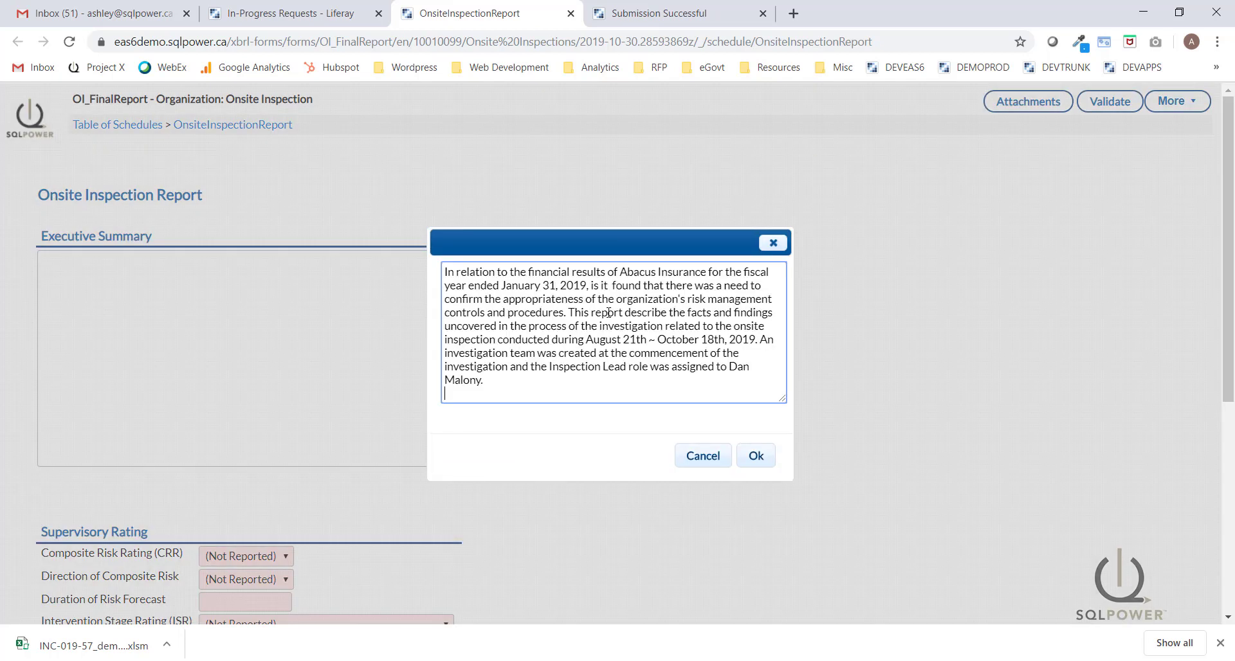
{"action": "left_click", "coordinate": [750, 457]}
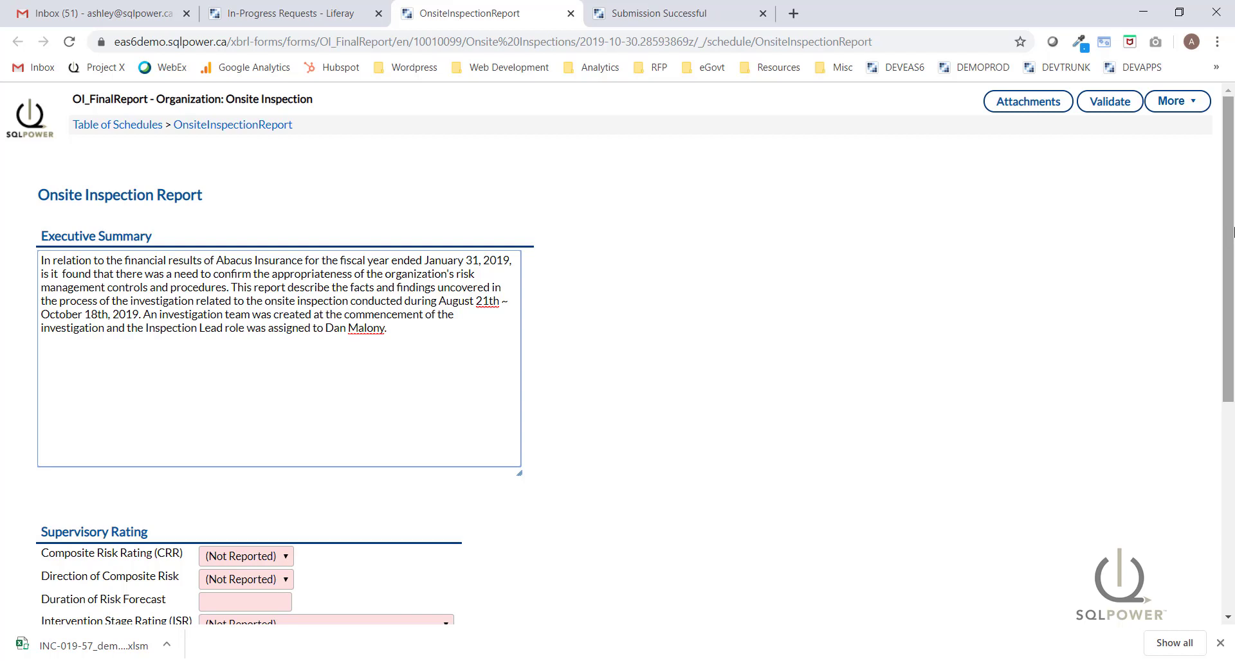
{"action": "scroll", "coordinate": [1228, 257], "scroll_direction": "down", "scroll_amount": 3}
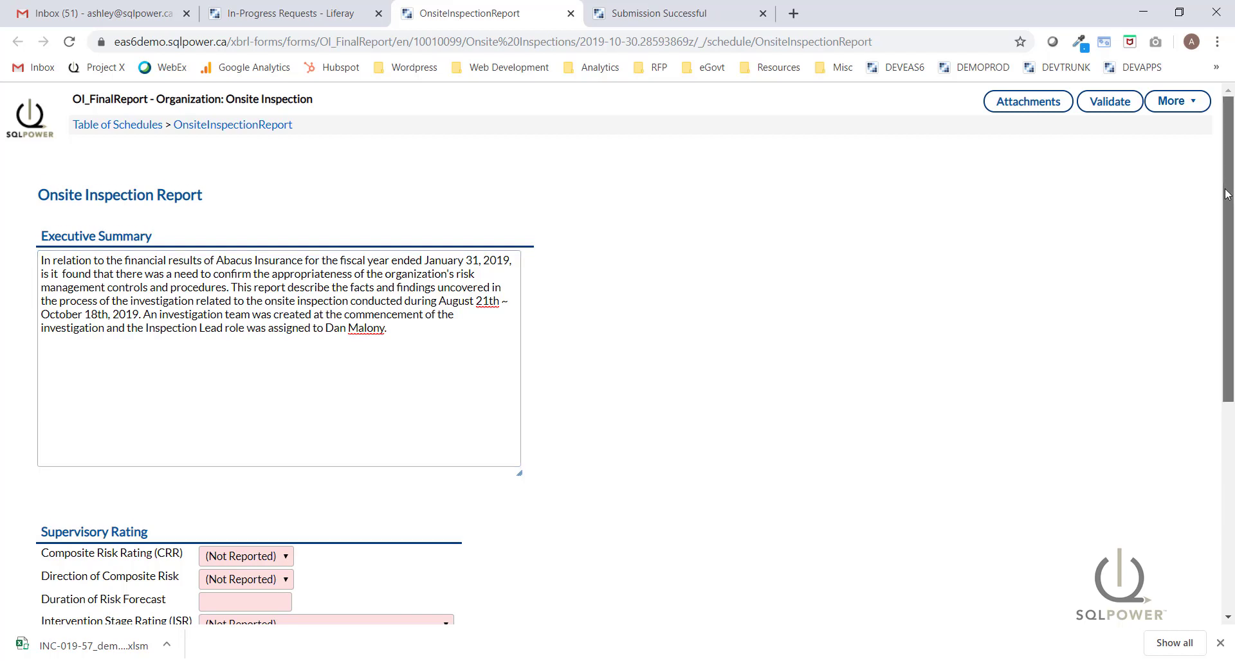
{"action": "scroll", "coordinate": [1227, 310], "scroll_direction": "down", "scroll_amount": 2}
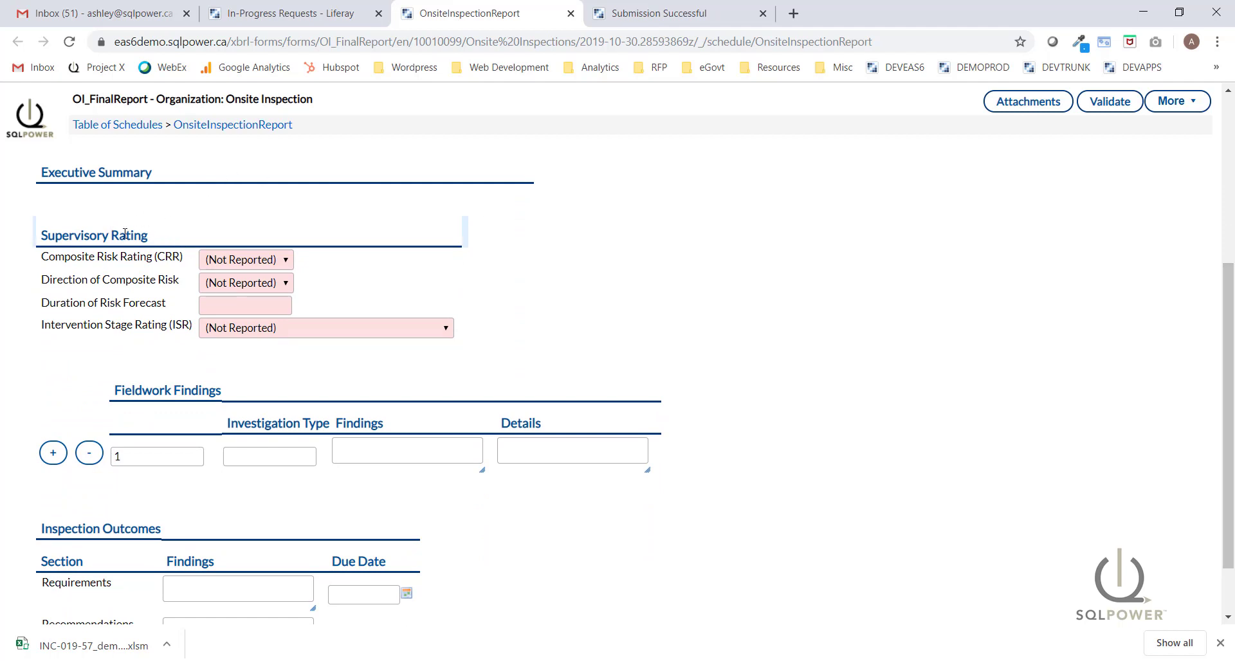
Rate composite risk Moderate, direction Increasing, forecast 6 months, intervention Stage 1 - Early warning.
{"action": "left_click", "coordinate": [266, 262]}
{"action": "left_click", "coordinate": [238, 334]}
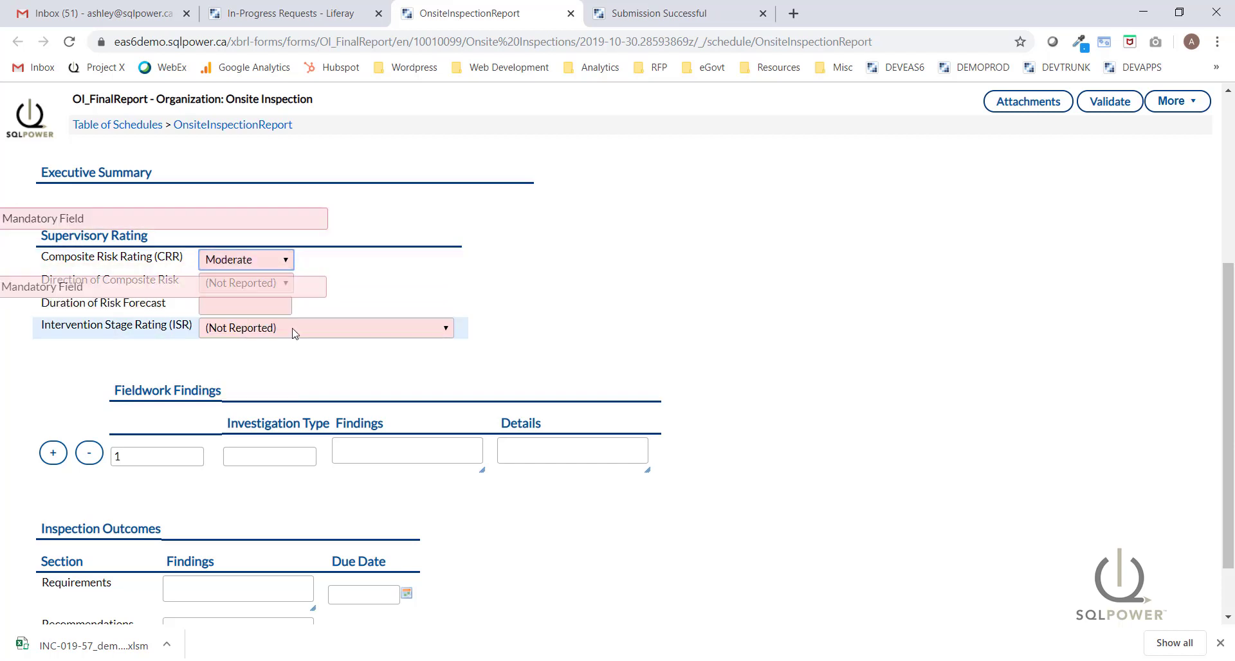
{"action": "left_click", "coordinate": [253, 285]}
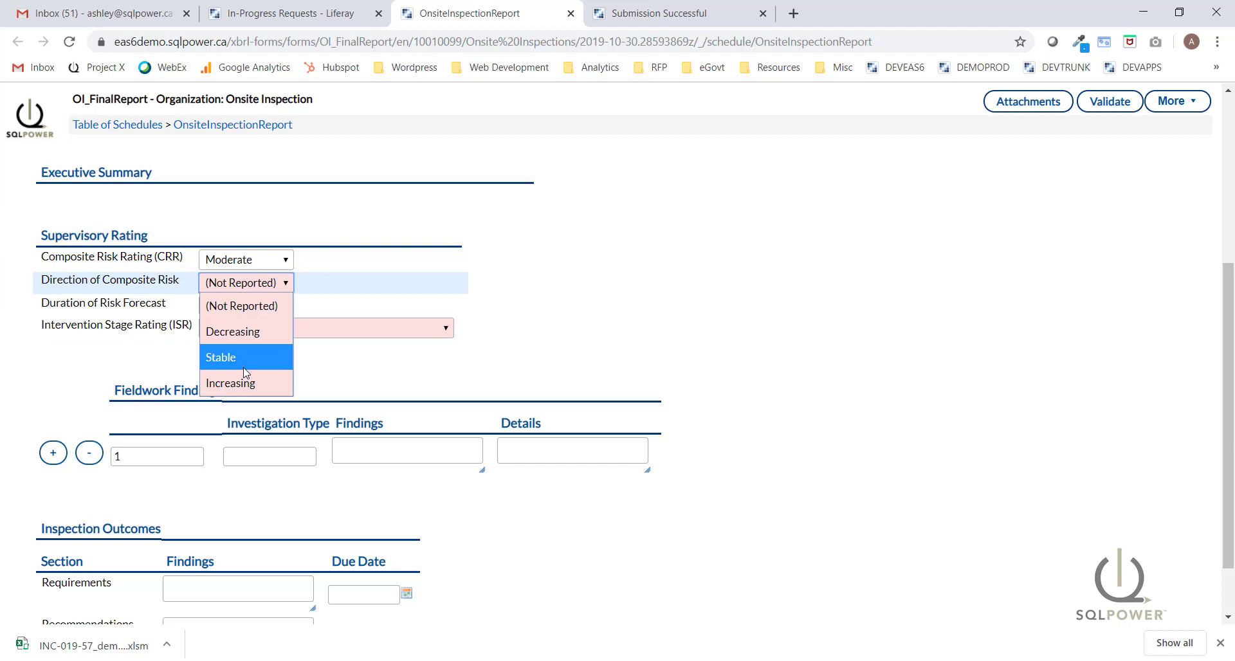
{"action": "left_click", "coordinate": [230, 382]}
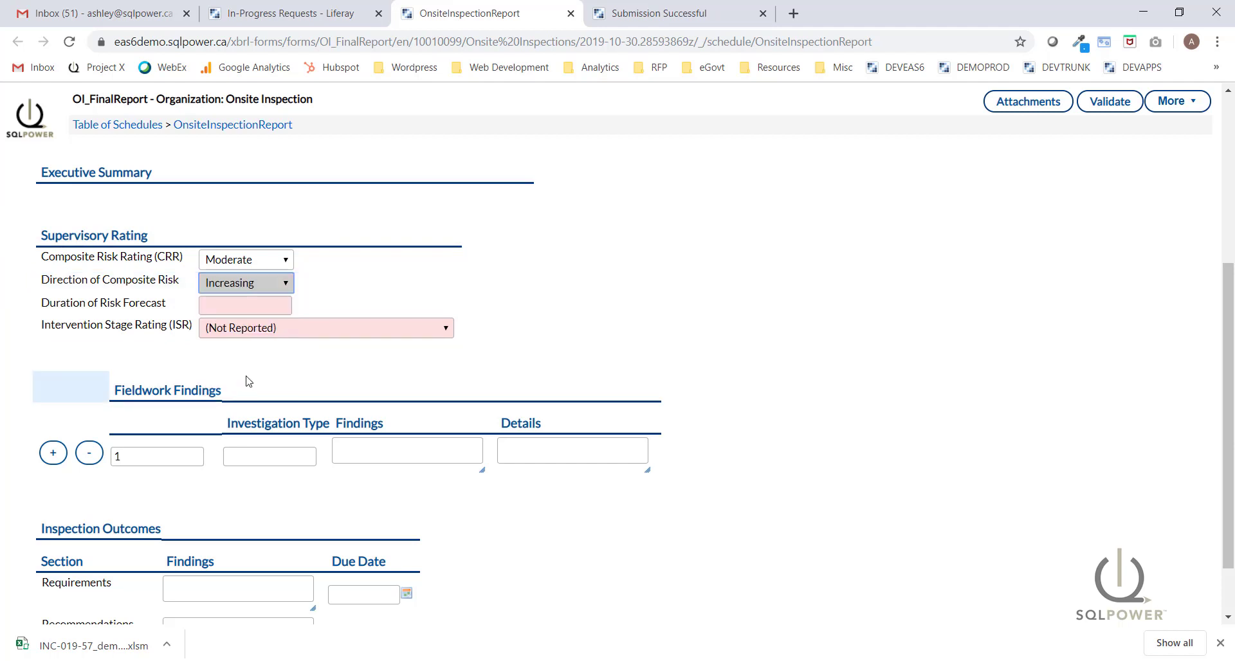
{"action": "left_click", "coordinate": [251, 307]}
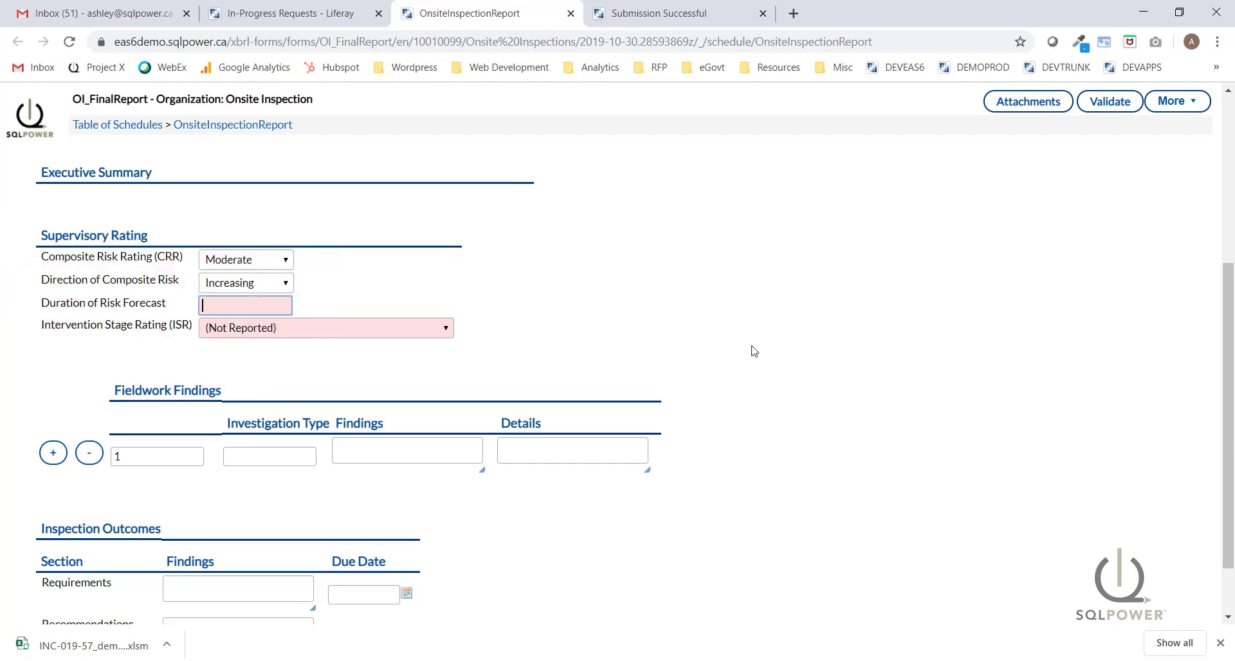
{"action": "type", "text": "6 months"}
{"action": "left_click", "coordinate": [467, 339]}
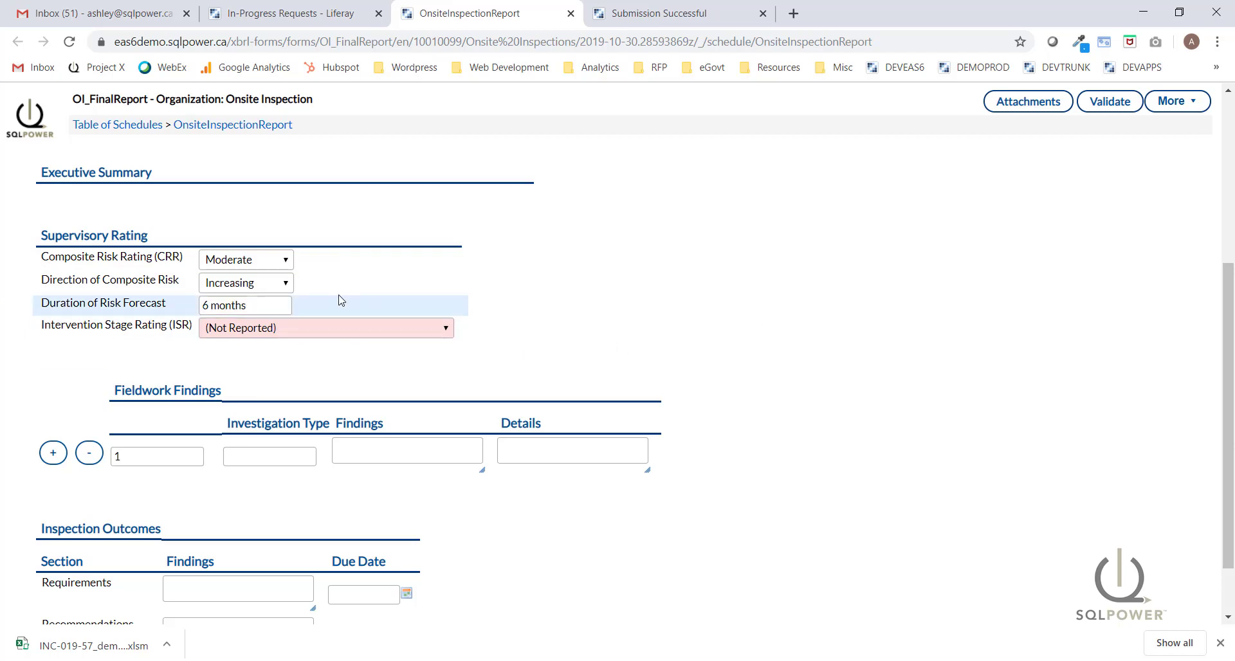
{"action": "left_click", "coordinate": [264, 331]}
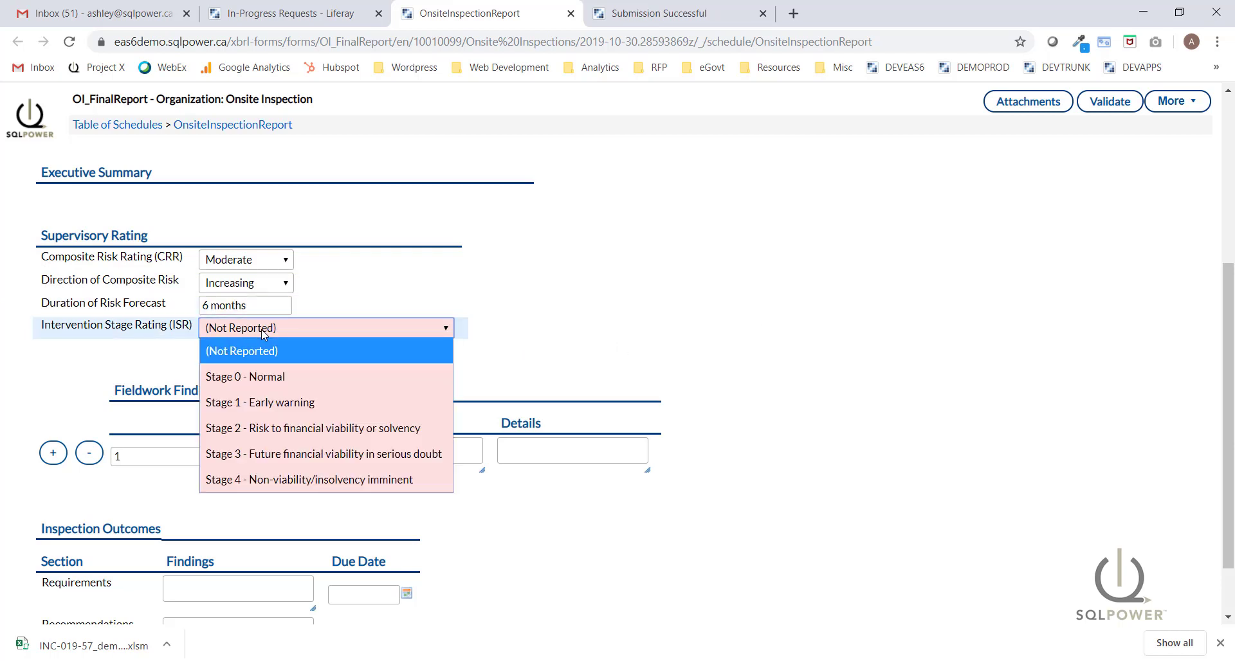
{"action": "left_click", "coordinate": [257, 403]}
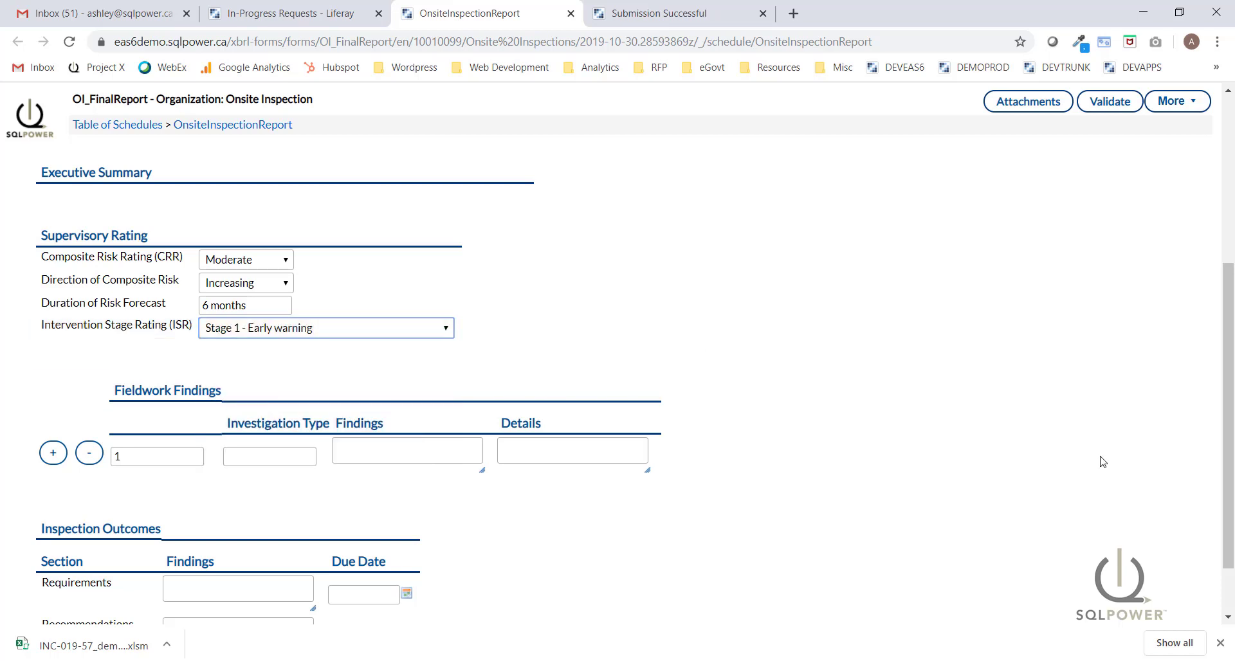
{"action": "left_click_drag", "start_coordinate": [1231, 419], "coordinate": [1230, 468]}
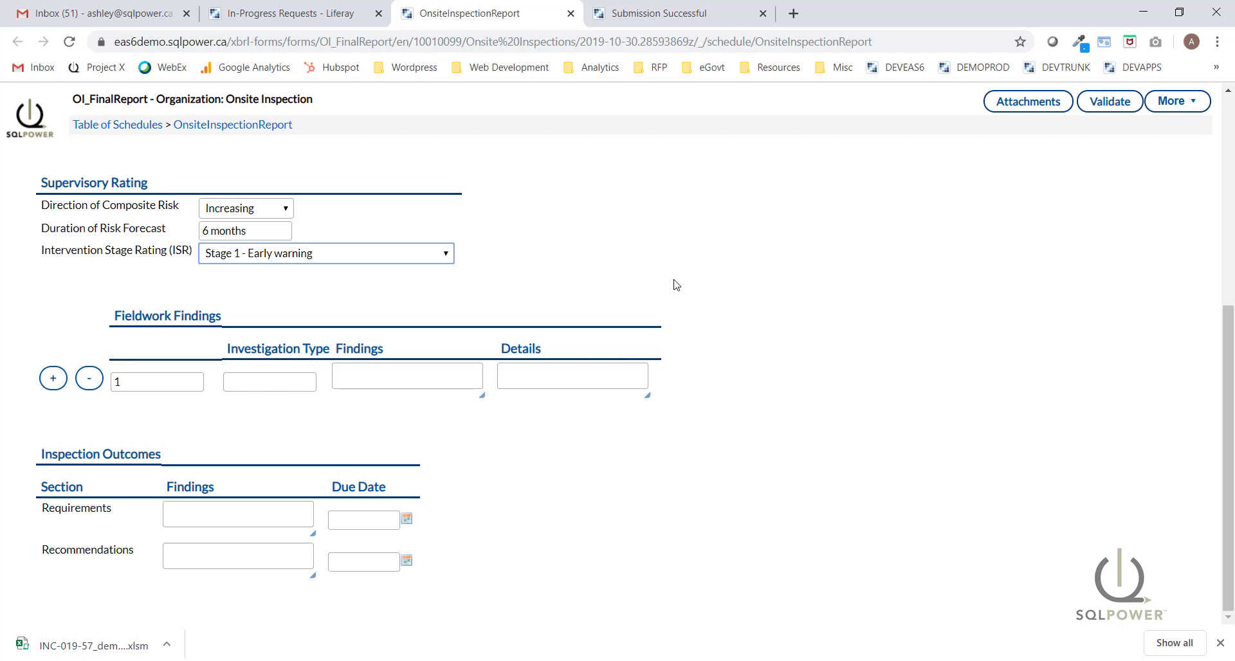
Add a 'Senior Officer Interviews' fieldwork entry with its pasted findings paragraph.
{"action": "left_click", "coordinate": [248, 384]}
{"action": "type", "text": "Senior Officer"}
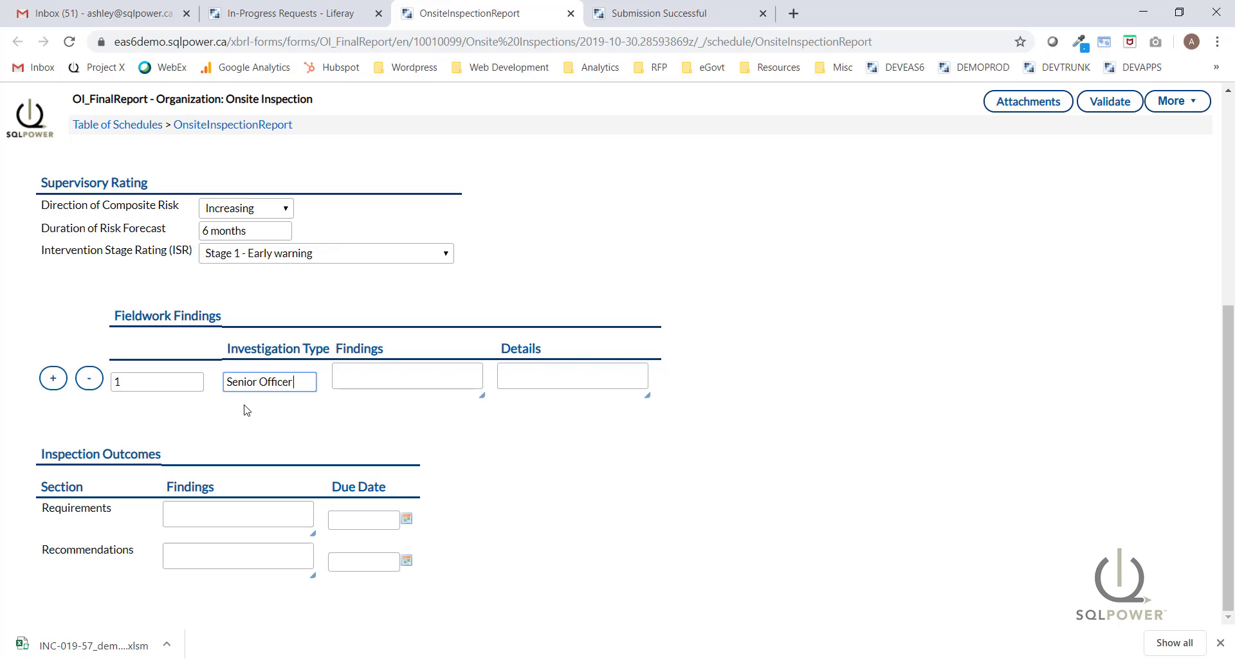
{"action": "type", "text": " Interviews"}
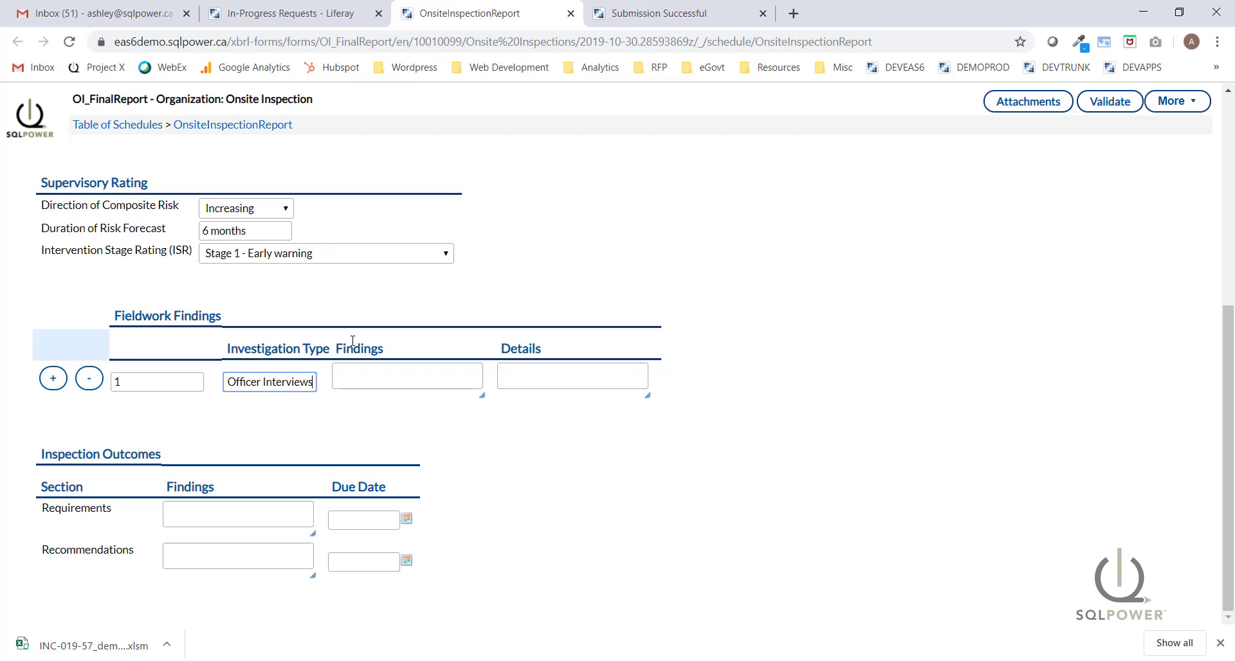
{"action": "left_click", "coordinate": [404, 376]}
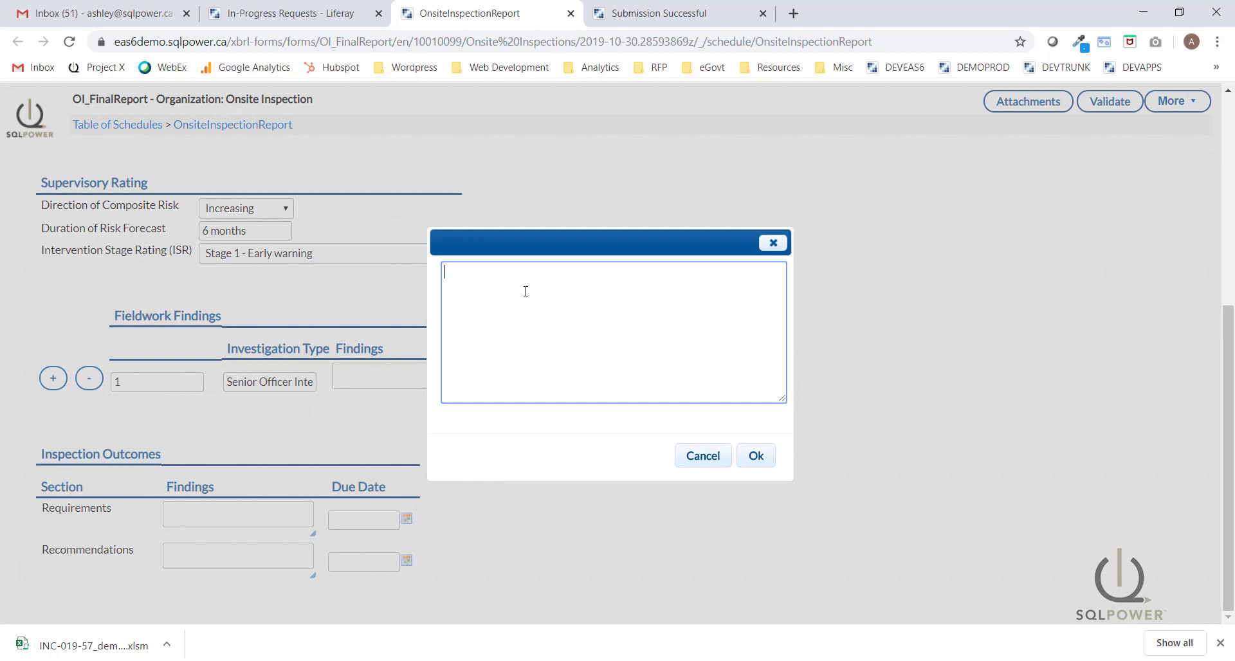
{"action": "type", "text": "In-person interviews were conducted with the board of directors named in the Pre-Inspection report. Additionally, Abacus Insurance has a department called the Management Quality Office, which is responsible for risk management and an internal Audit department. As part of the investigation, the inspection team conducted supplementary interviews with the senior officers at the Management Quality Office and the Internal Audit department at Abacus Insurance."}
{"action": "left_click", "coordinate": [751, 456]}
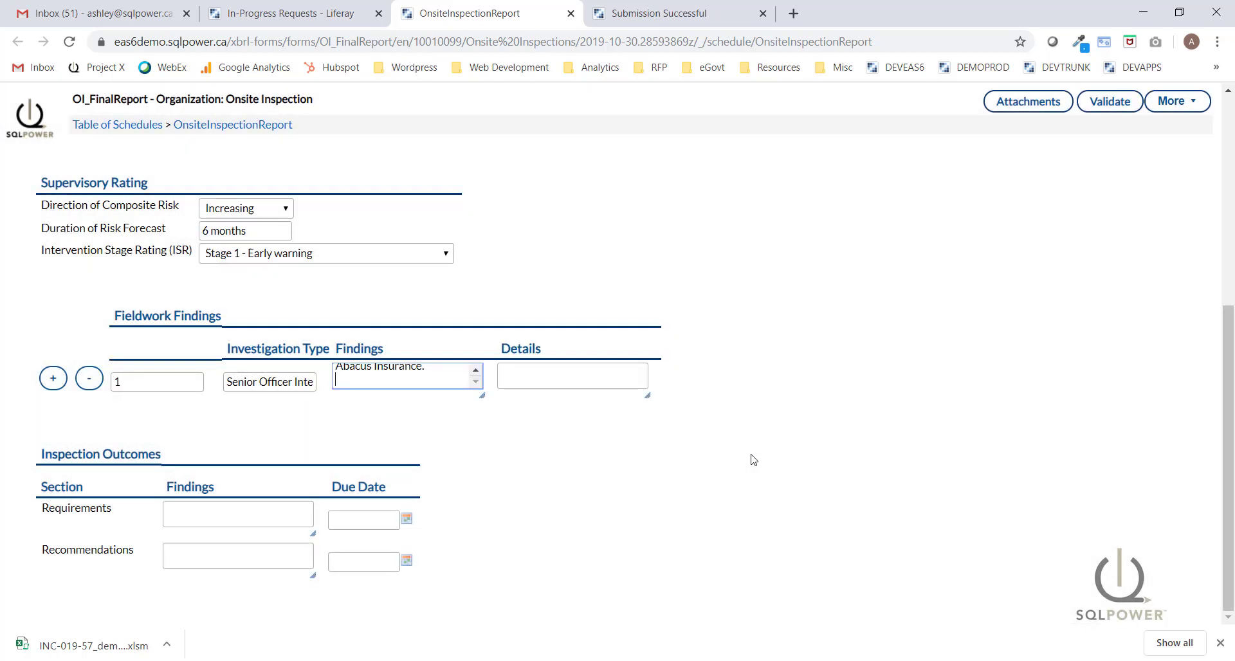
{"action": "left_click_drag", "start_coordinate": [481, 395], "coordinate": [609, 486]}
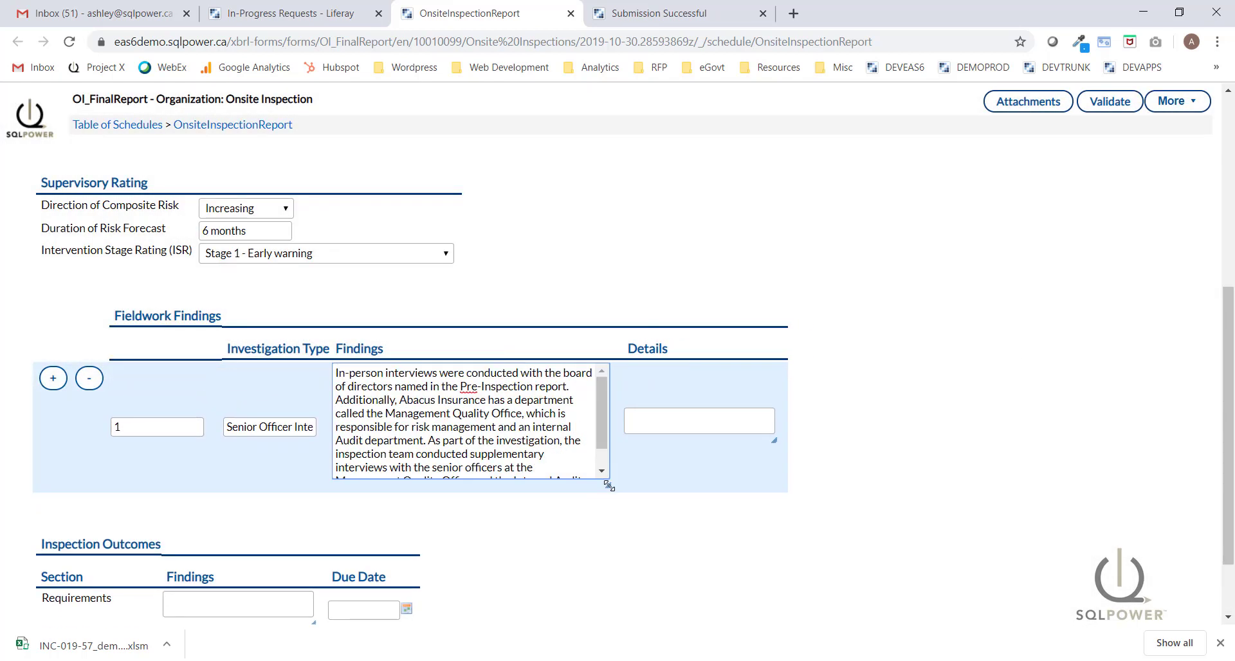
{"action": "left_click_drag", "start_coordinate": [1227, 420], "coordinate": [1227, 466]}
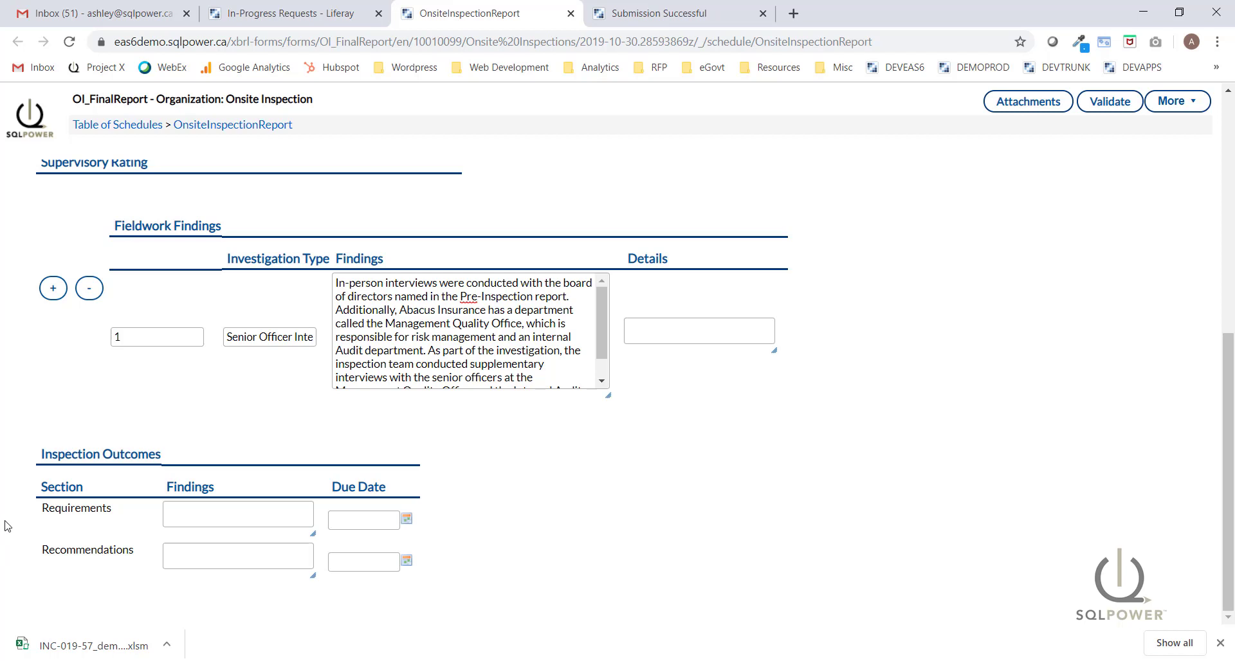
Paste the administrative penalty paragraph into the Requirements findings.
{"action": "left_click", "coordinate": [235, 510]}
{"action": "type", "text": "Pursuant to 10(1) of regulations, an administrative penalty of $200,000 USD is imposed on Abacus Insurance in respect the the breaches of the large exposure requirements by exceeding its limits in thee consectutive quarterly reporting periods in 2019."}
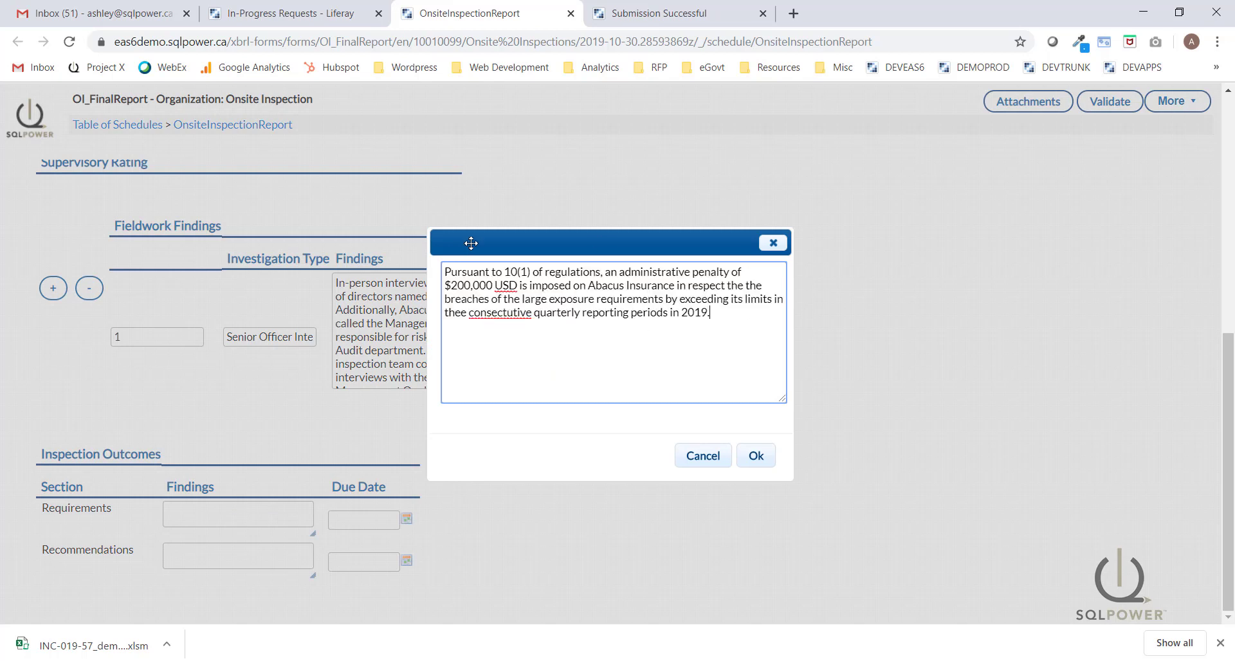
{"action": "left_click", "coordinate": [757, 458]}
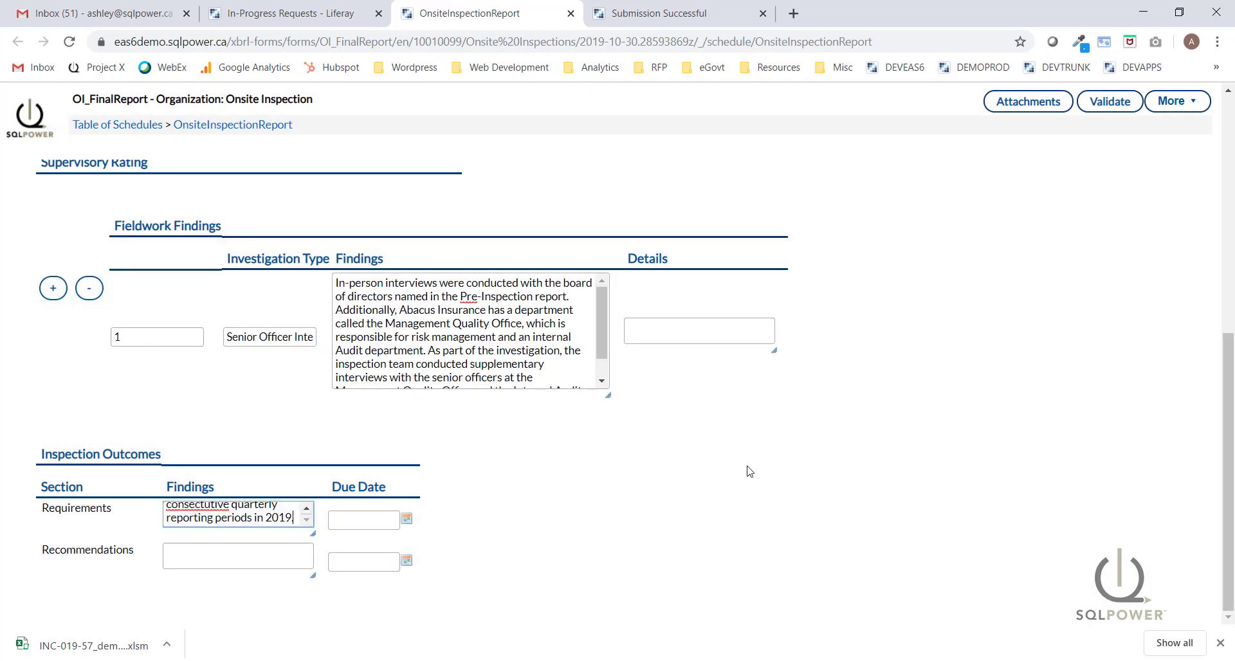
{"action": "left_click_drag", "start_coordinate": [311, 536], "coordinate": [473, 588]}
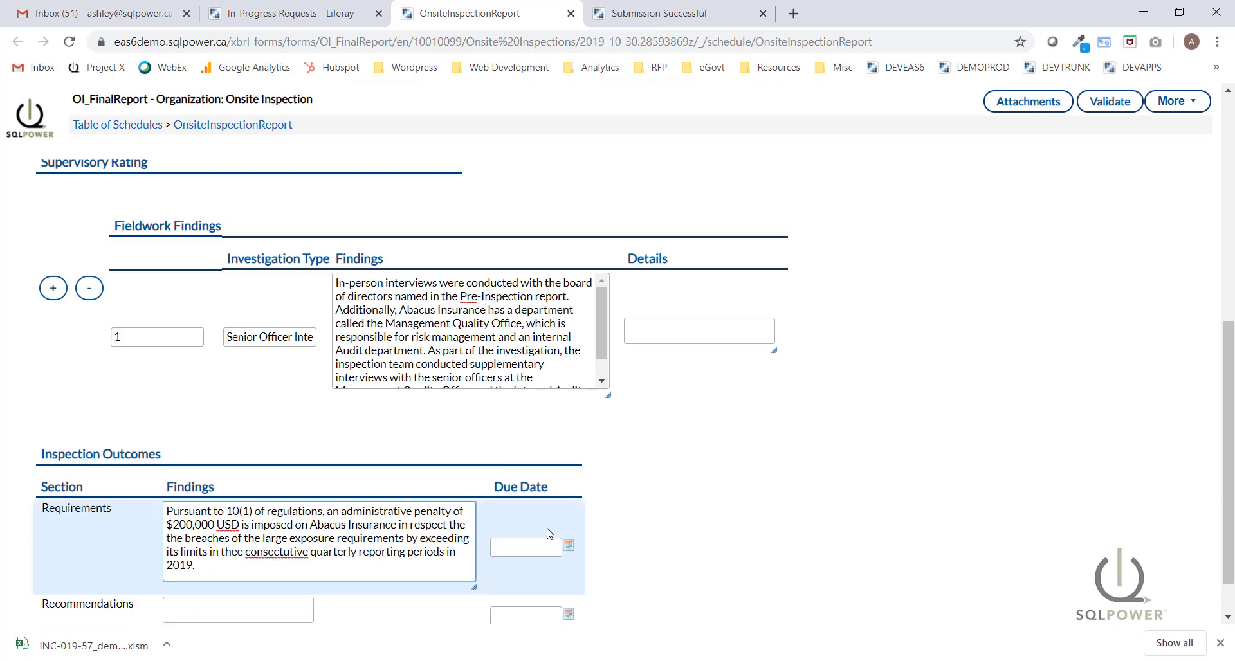
Set the Requirements due date to 2020-02-29 and validate the report.
{"action": "left_click", "coordinate": [569, 547]}
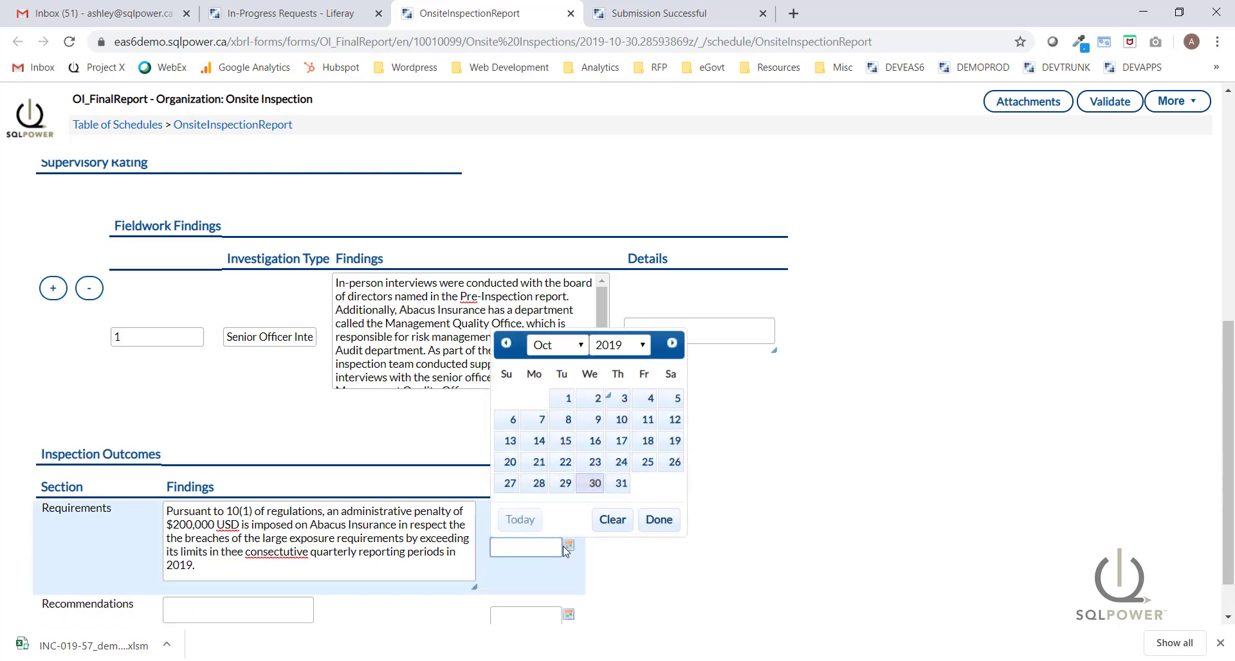
{"action": "left_click", "coordinate": [570, 353]}
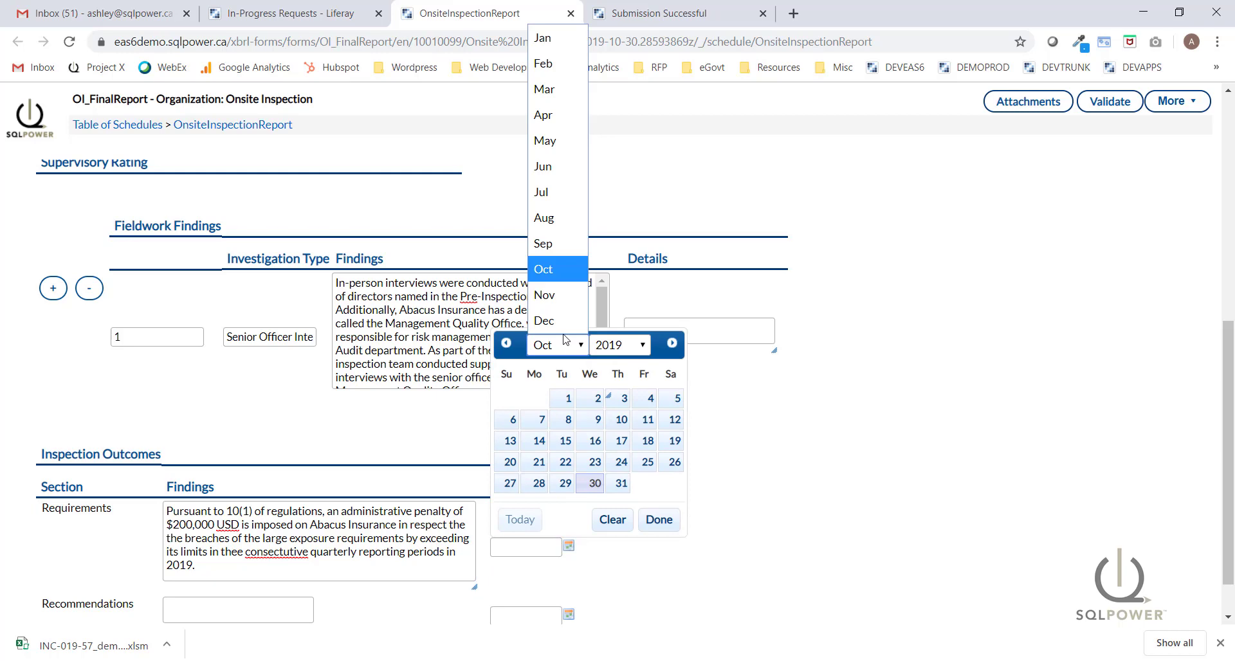
{"action": "left_click", "coordinate": [545, 63]}
{"action": "left_click", "coordinate": [642, 346]}
{"action": "scroll", "coordinate": [628, 296], "scroll_direction": "down", "scroll_amount": 2}
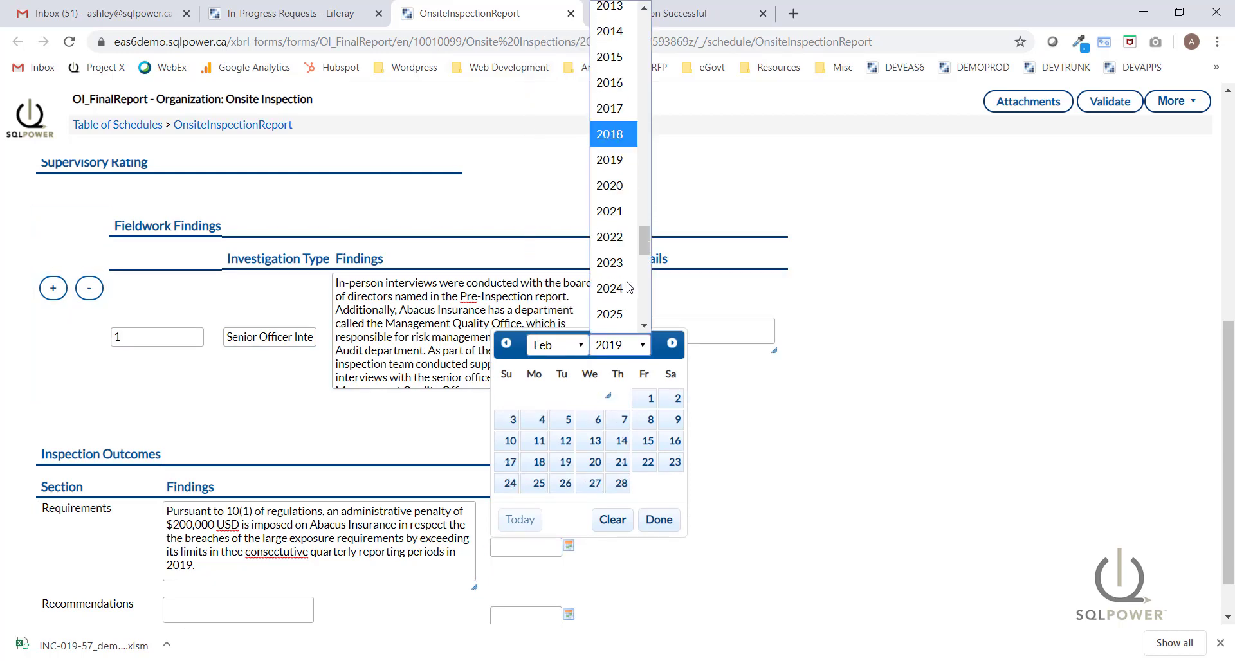
{"action": "left_click", "coordinate": [614, 185]}
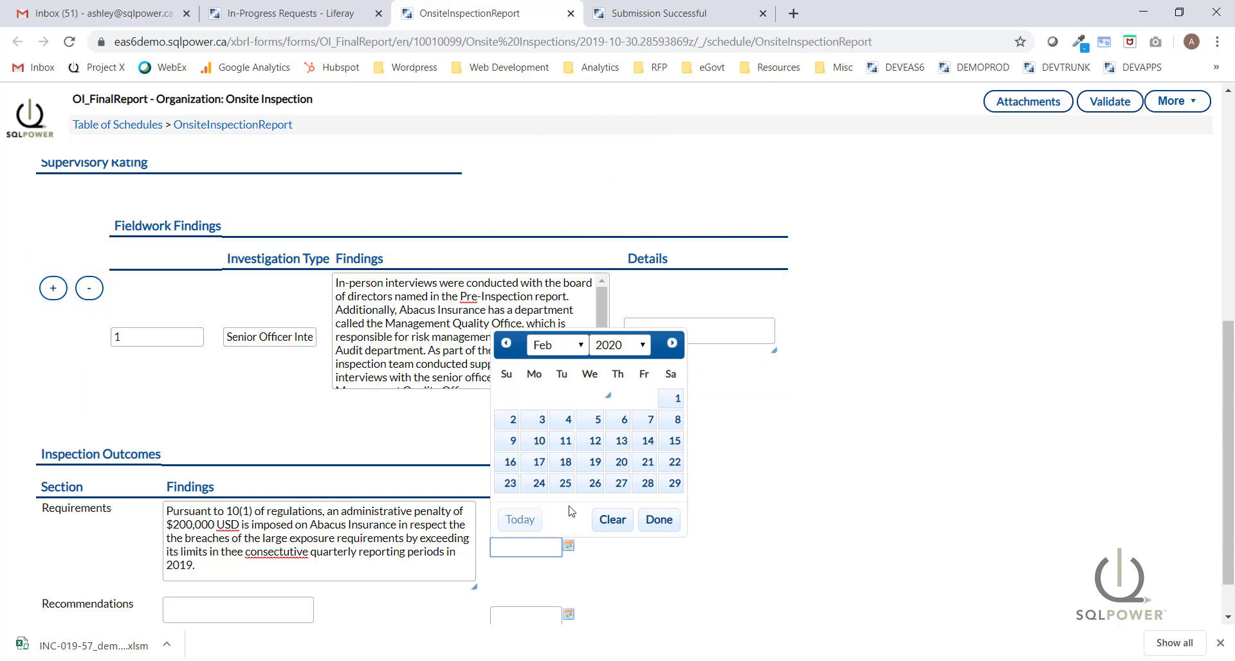
{"action": "left_click", "coordinate": [674, 484]}
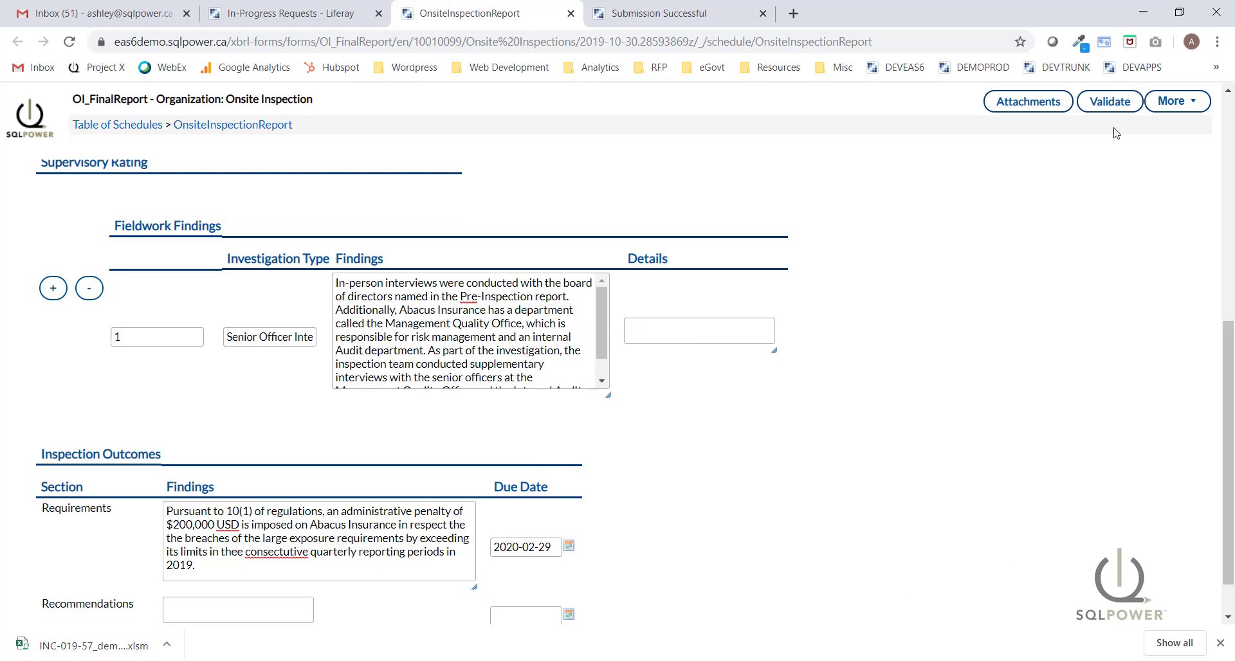
{"action": "left_click", "coordinate": [1116, 105]}
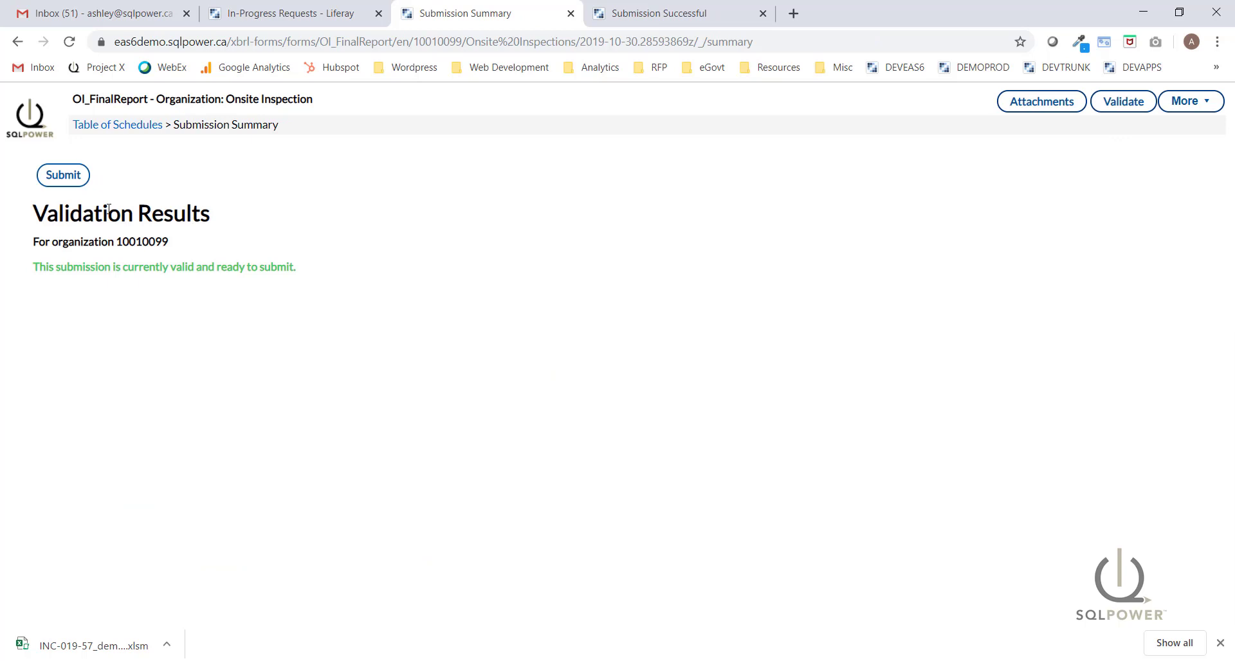
Submit the Onsite Inspection Report with no comments, close the confirmation tabs, and refresh In-Progress Requests.
{"action": "left_click", "coordinate": [67, 177]}
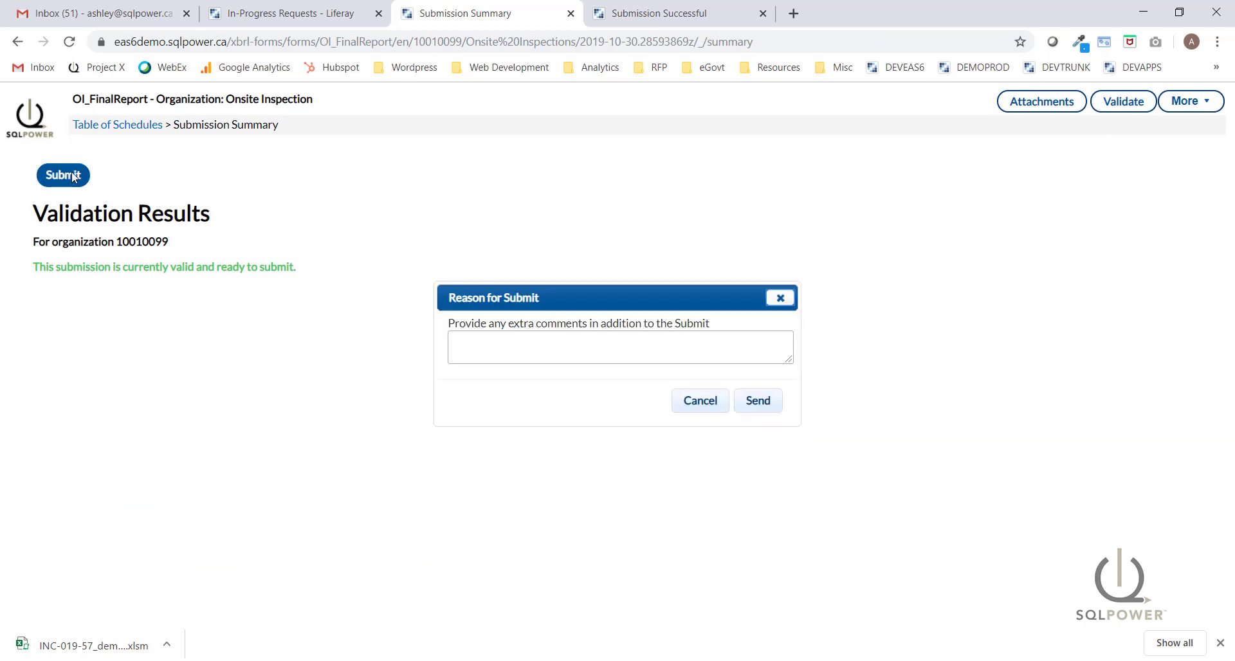
{"action": "left_click", "coordinate": [758, 404]}
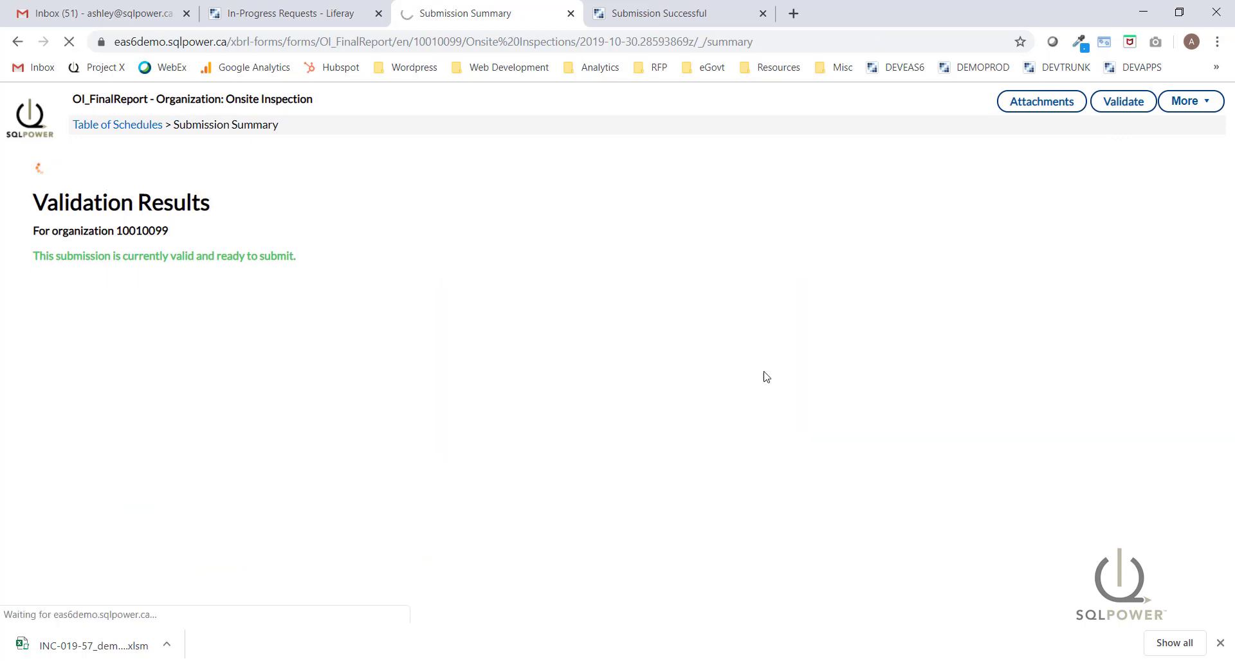
{"action": "left_click", "coordinate": [763, 13]}
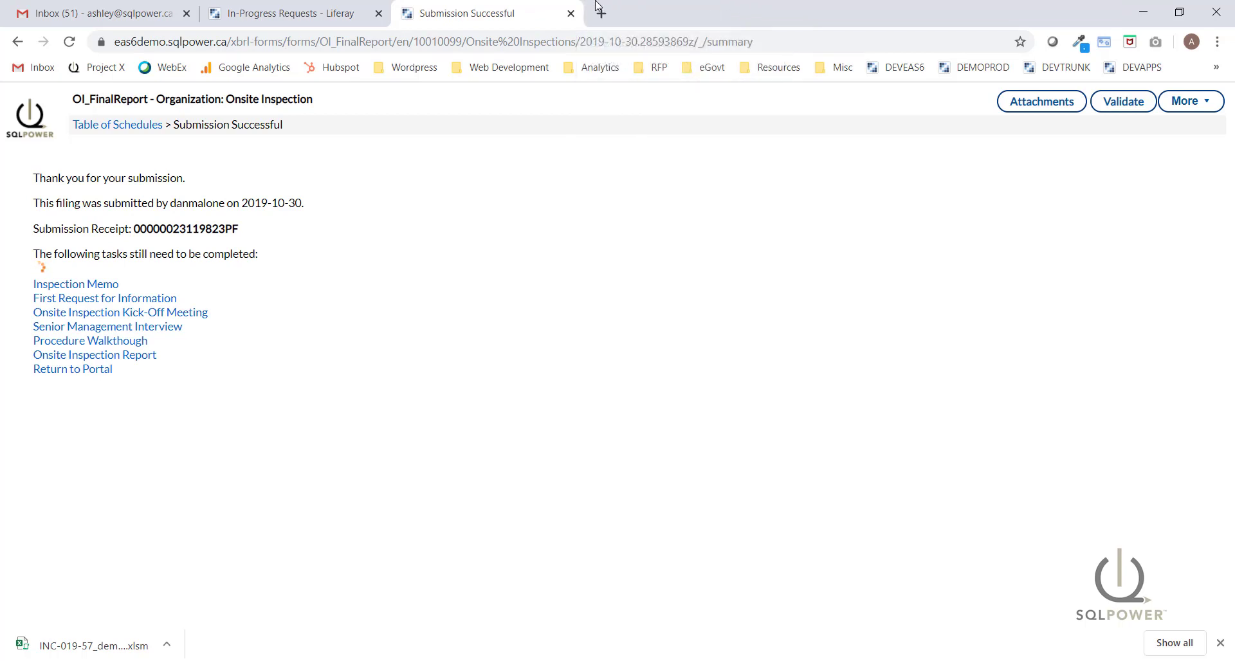
{"action": "left_click", "coordinate": [570, 13]}
{"action": "left_click", "coordinate": [68, 42]}
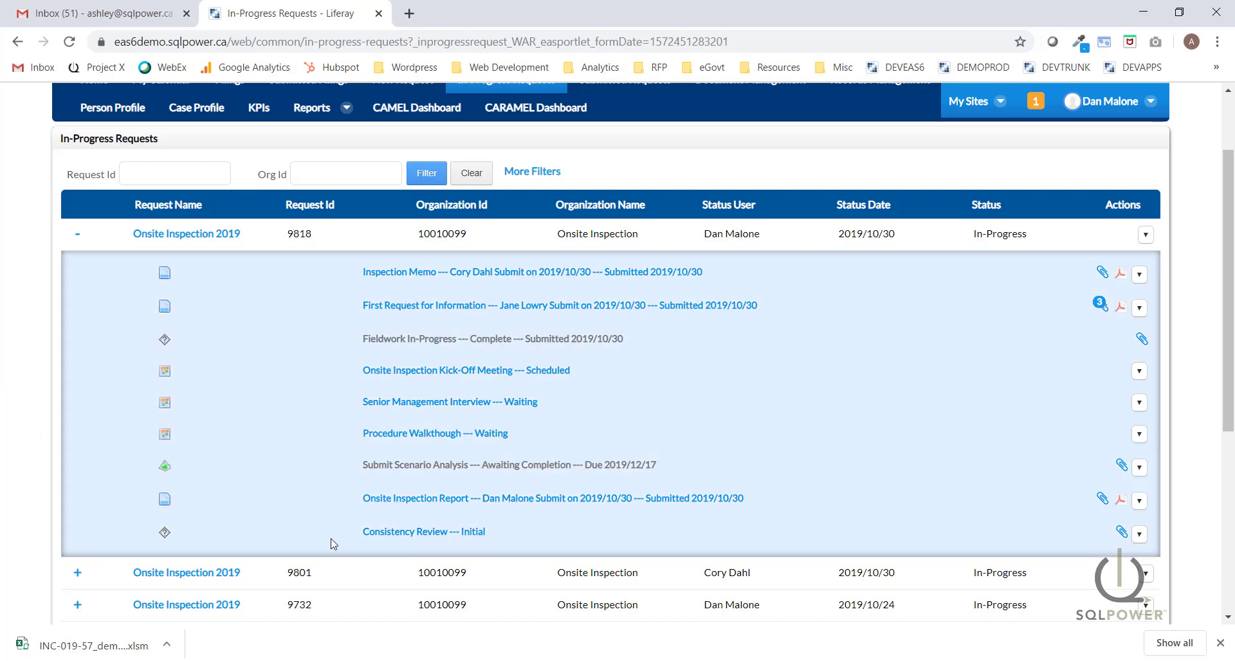
Approve request 9818's Initial Consistency Review, confirm the approval, and close the review window.
{"action": "left_click", "coordinate": [407, 537]}
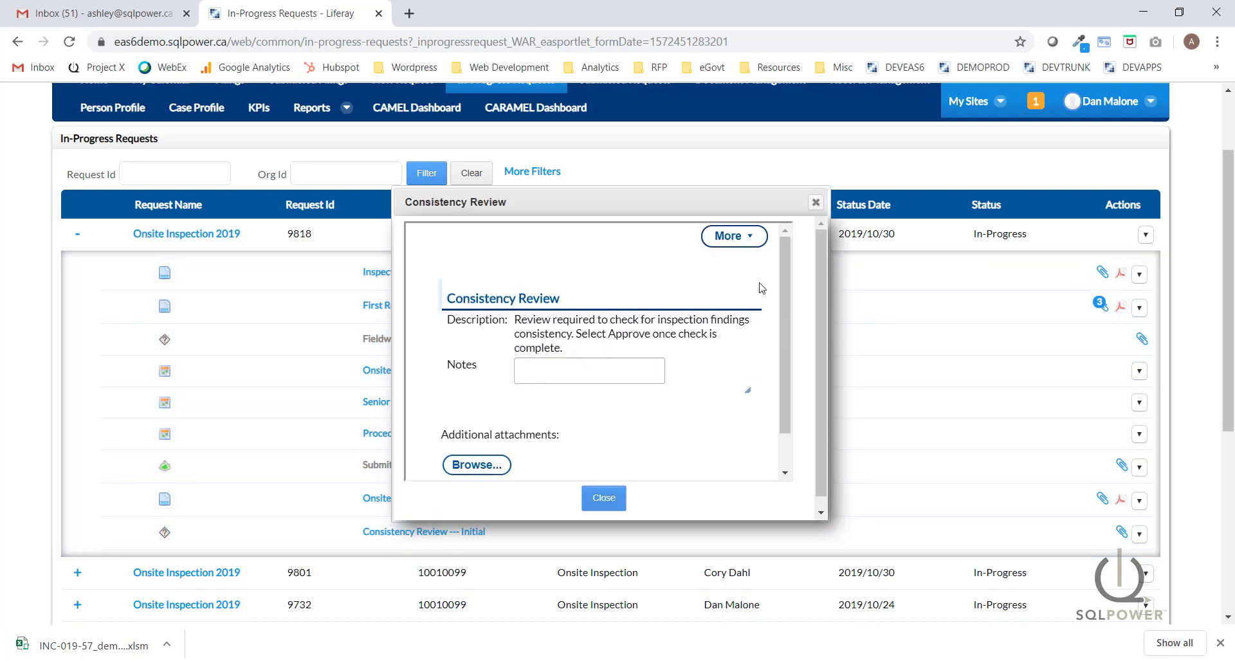
{"action": "mouse_move", "coordinate": [782, 252]}
{"action": "left_mouse_down"}
{"action": "mouse_move", "coordinate": [781, 303]}
{"action": "mouse_move", "coordinate": [780, 250]}
{"action": "left_mouse_up"}
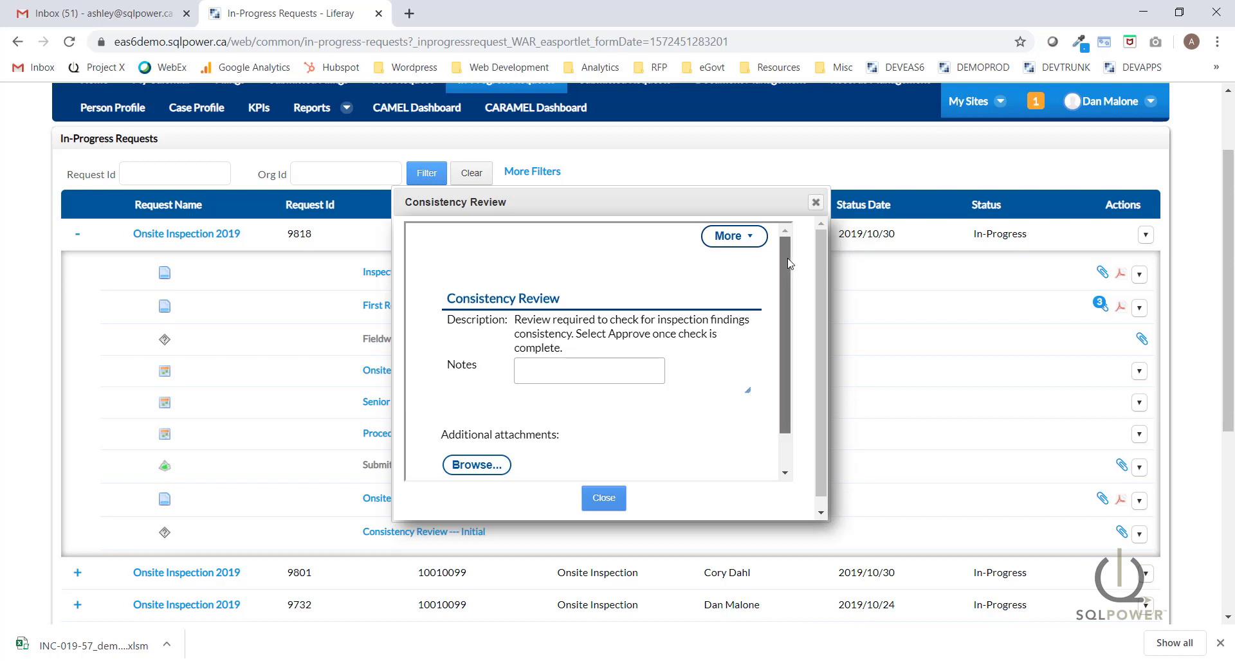
{"action": "left_click_drag", "start_coordinate": [789, 263], "coordinate": [791, 350]}
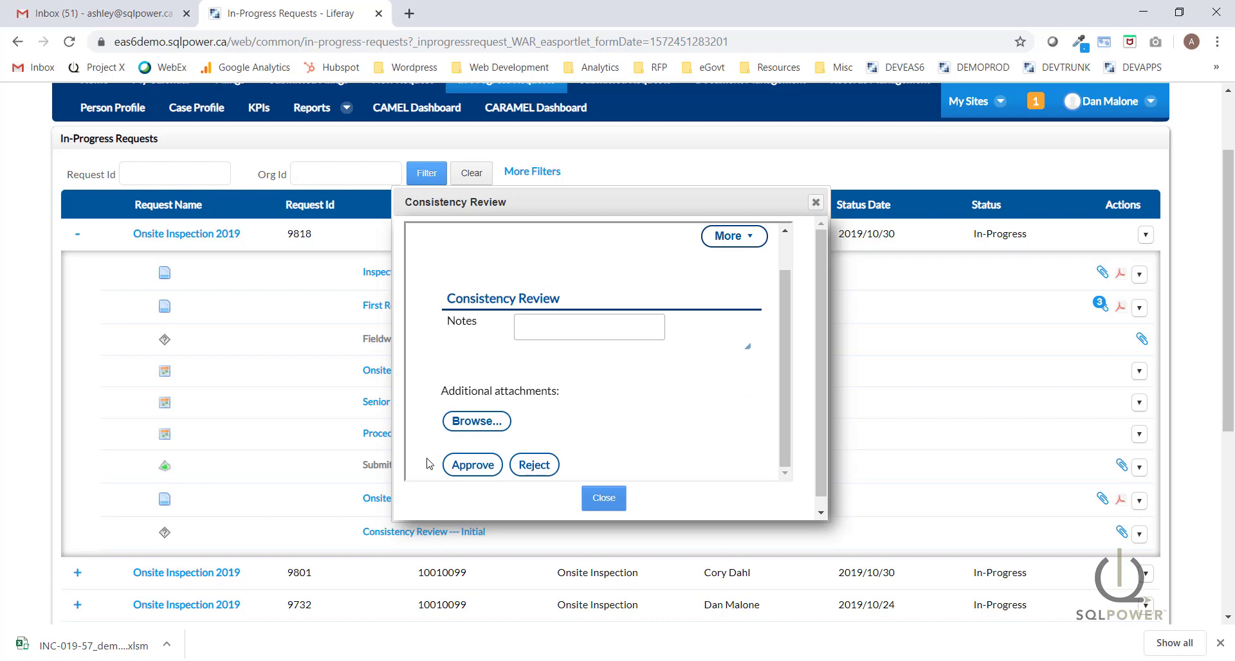
{"action": "key", "text": "Tab"}
{"action": "key", "text": "Return"}
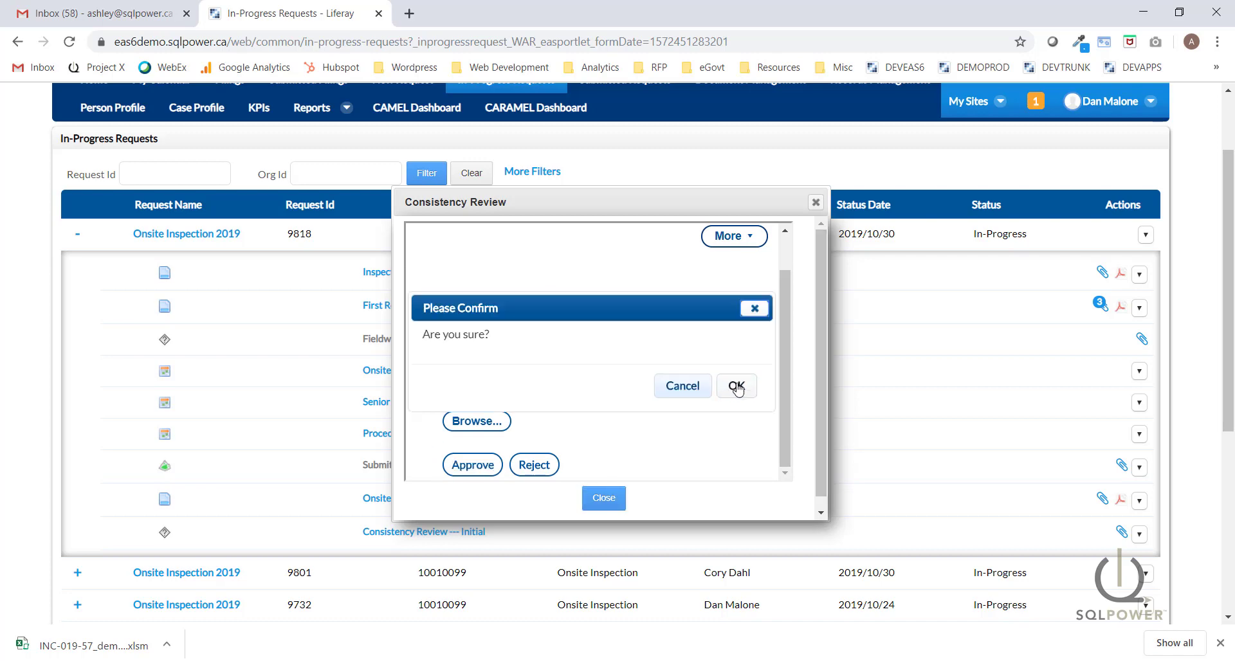
{"action": "left_click", "coordinate": [737, 387]}
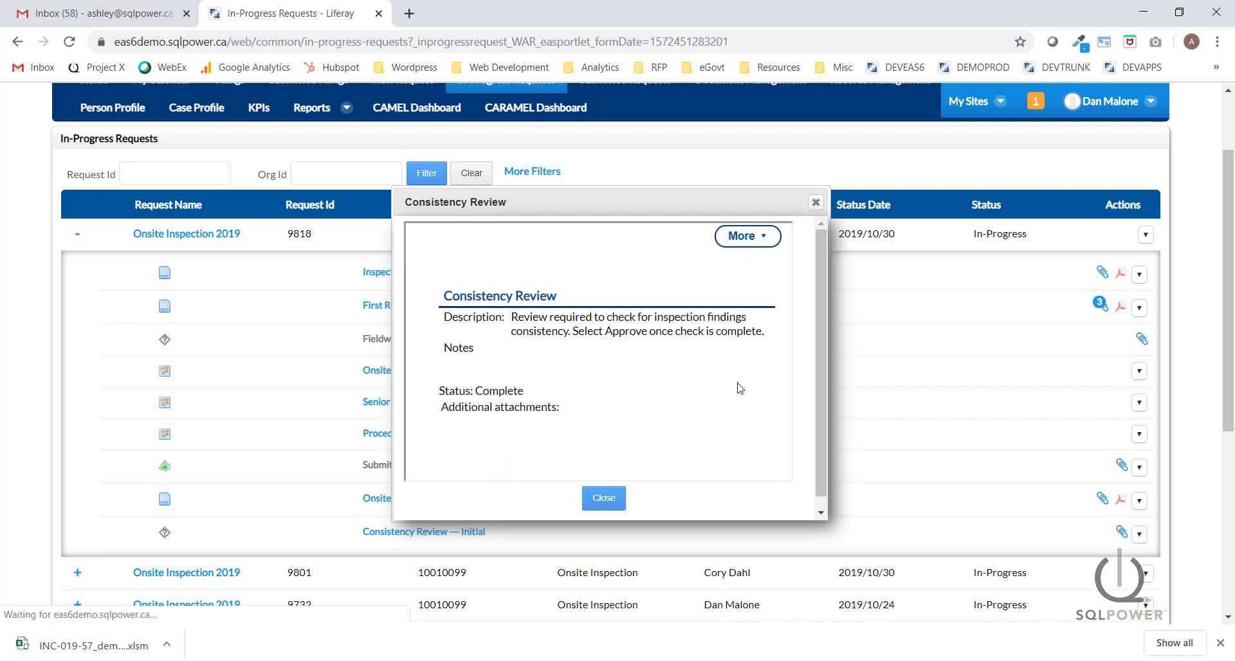
{"action": "left_click", "coordinate": [604, 499]}
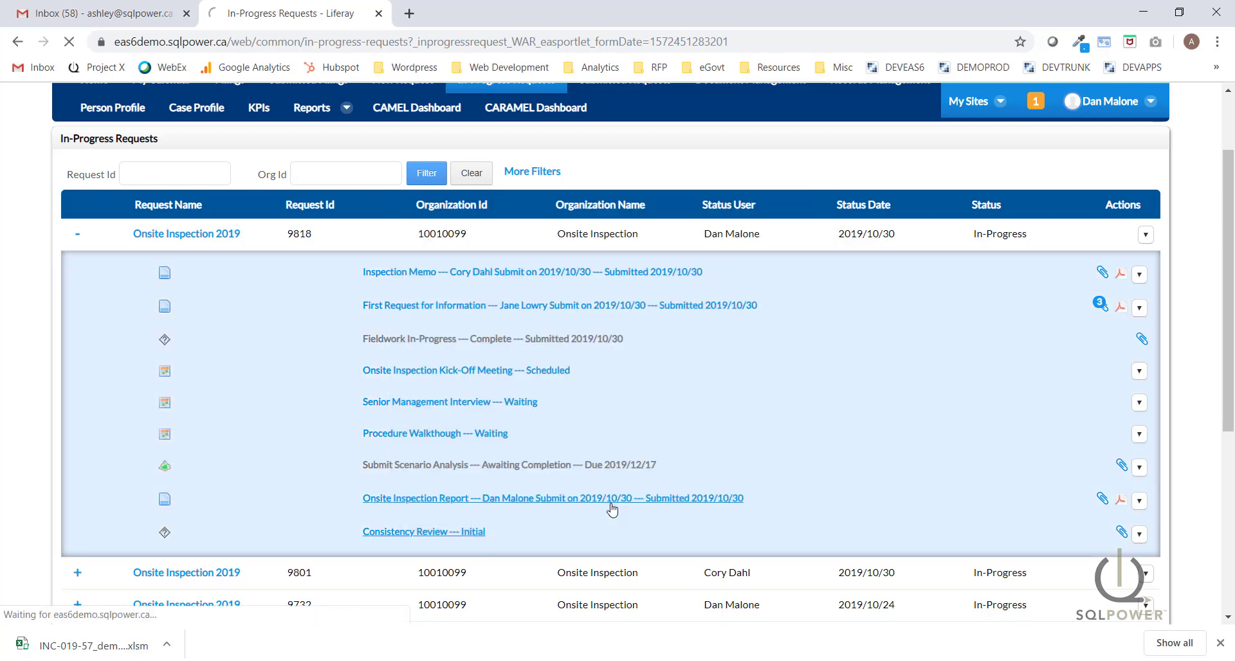
{"action": "scroll", "coordinate": [622, 501], "scroll_direction": "down", "scroll_amount": 2}
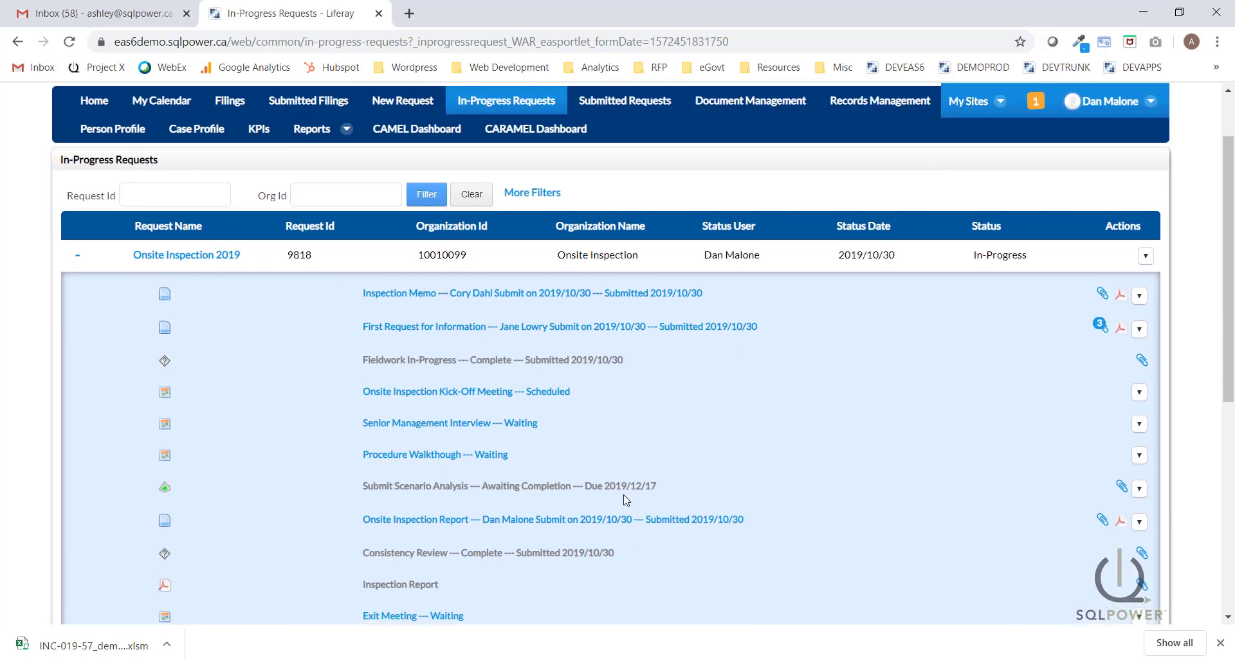
Download the generated Inspection Report from the request list and open the PDF in Acrobat Reader.
{"action": "scroll", "coordinate": [623, 500], "scroll_direction": "down", "scroll_amount": 1}
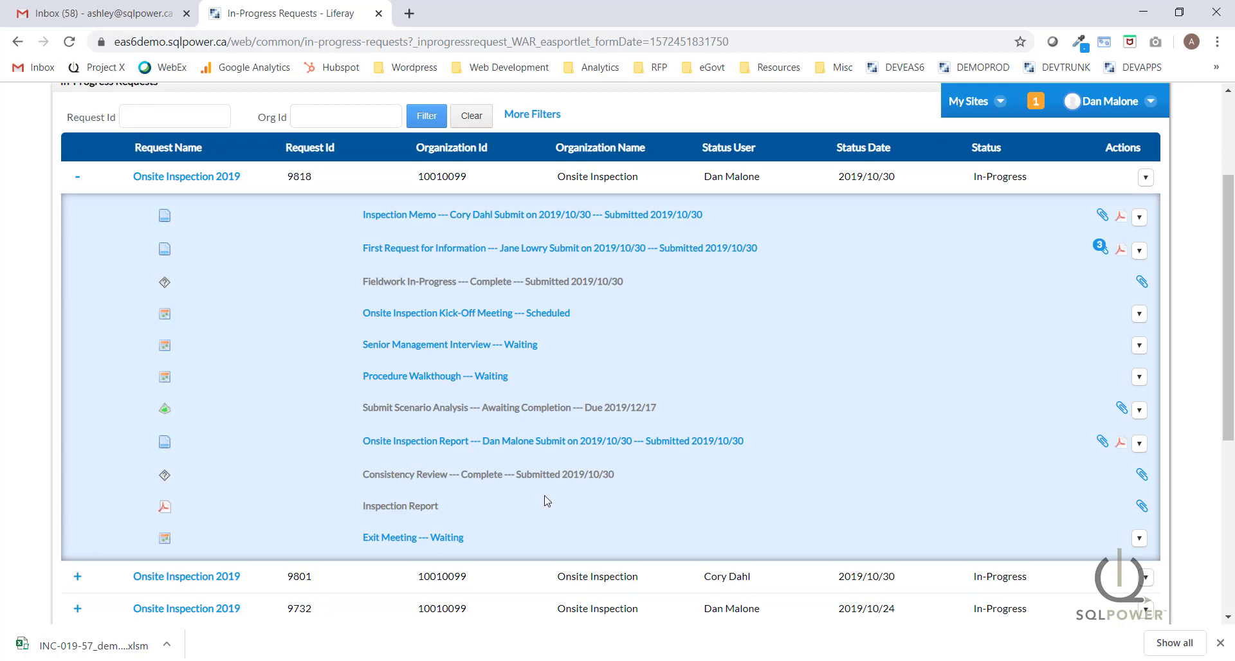
{"action": "left_click", "coordinate": [399, 513]}
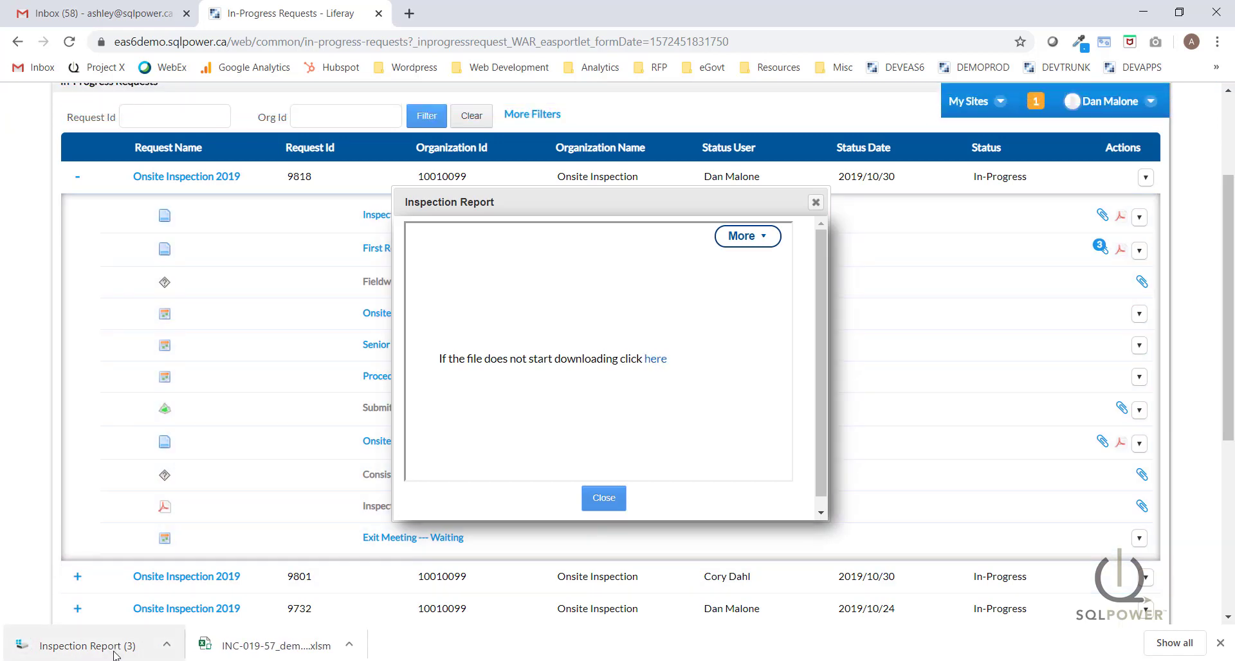
{"action": "left_click", "coordinate": [114, 654]}
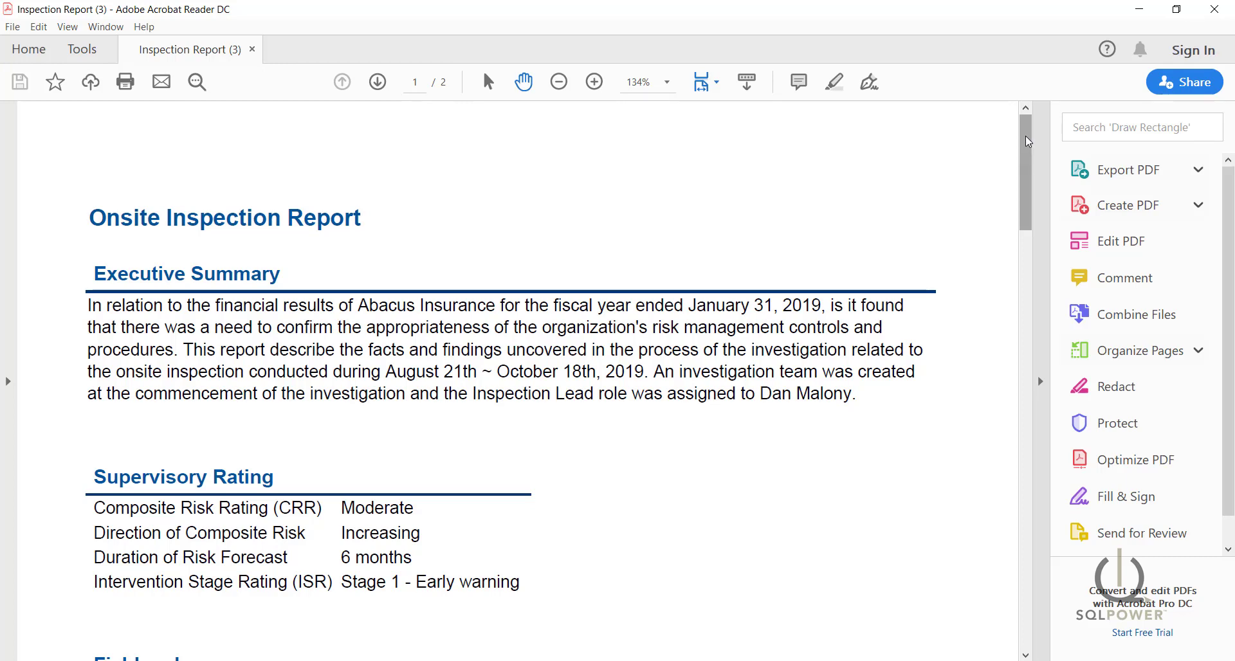
Scroll through the Inspection Report PDF to its Attachments page, then close Acrobat and the download window.
{"action": "left_click_drag", "start_coordinate": [1027, 141], "coordinate": [1032, 370]}
{"action": "left_click", "coordinate": [1214, 11]}
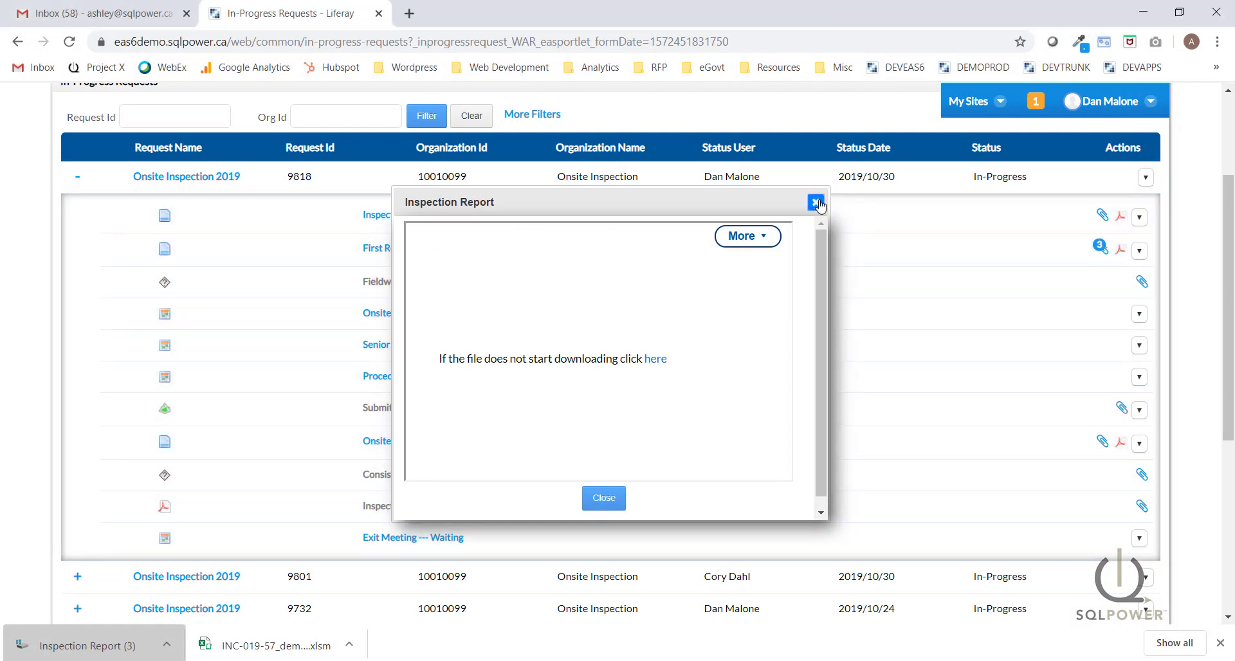
{"action": "left_click", "coordinate": [816, 202]}
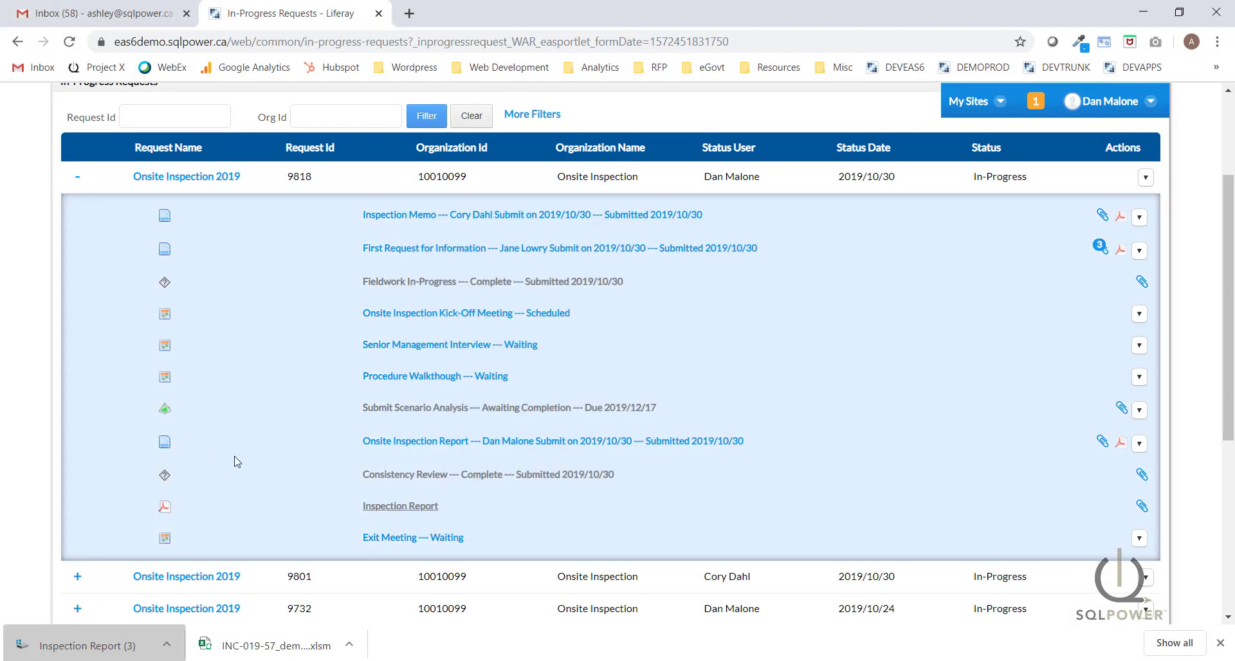